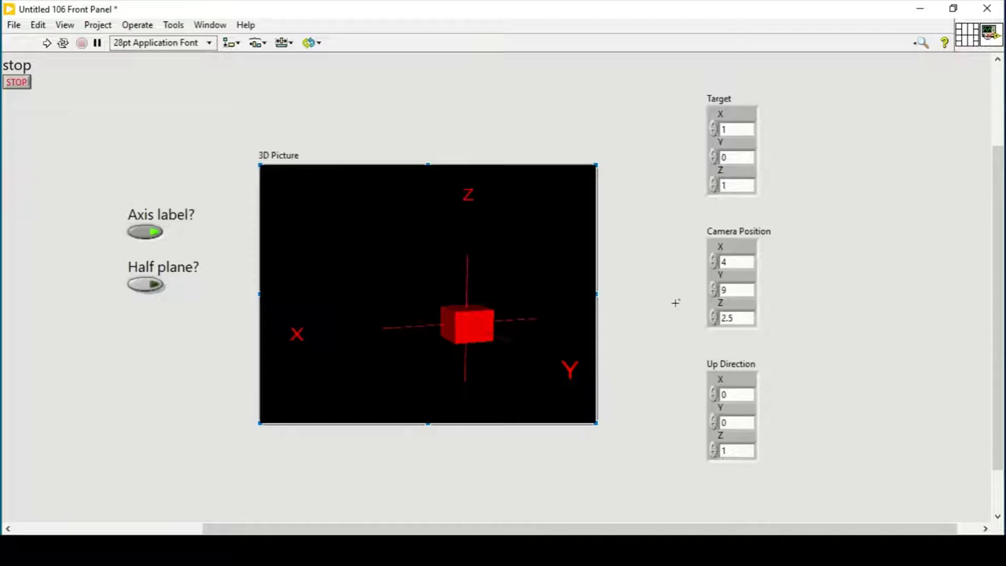
- Create a new blank VI, maximize its panel and diagram, and place a 3D Picture display
{"action": "left_click", "coordinate": [710, 242]}
{"action": "left_click", "coordinate": [440, 250]}
{"action": "left_click", "coordinate": [14, 24]}
{"action": "left_click", "coordinate": [27, 40]}
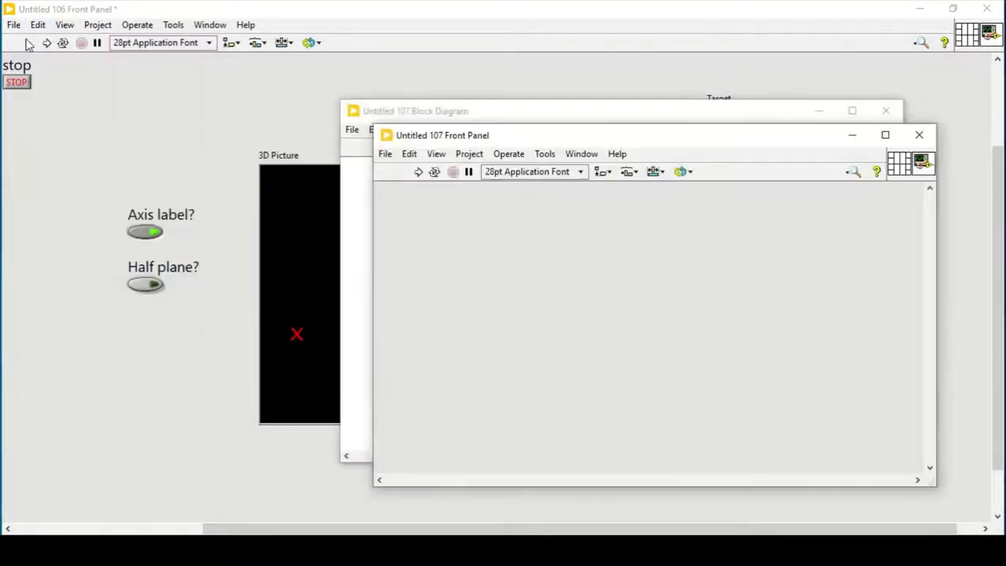
{"action": "left_click", "coordinate": [885, 135]}
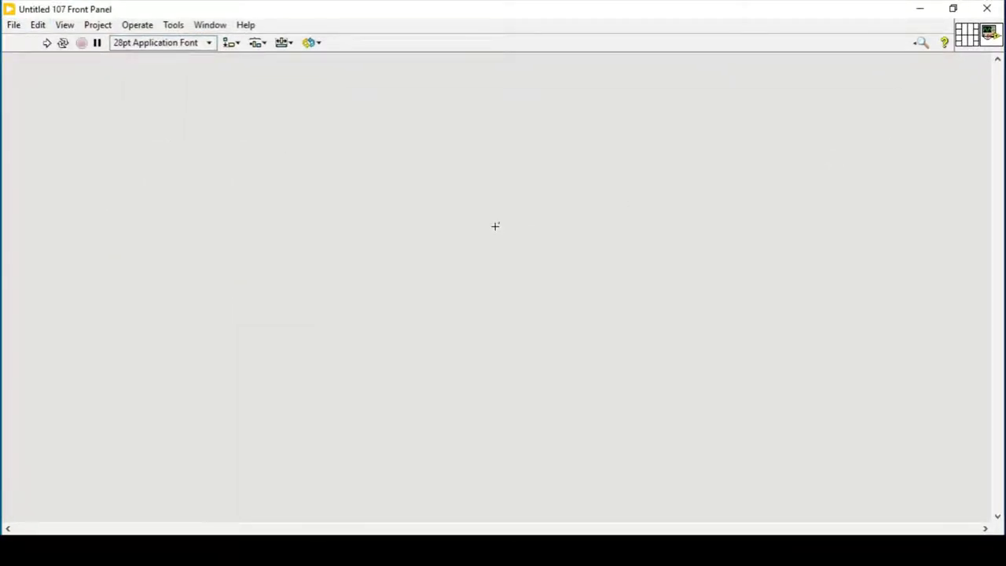
{"action": "key", "text": "ctrl+e"}
{"action": "left_click", "coordinate": [854, 112]}
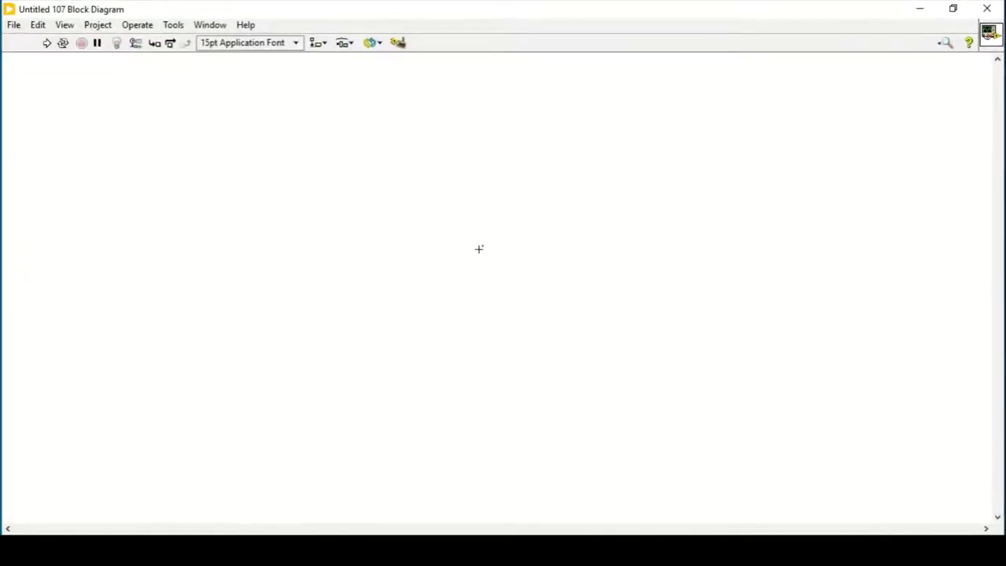
{"action": "key", "text": "ctrl+e"}
{"action": "right_click", "coordinate": [421, 248]}
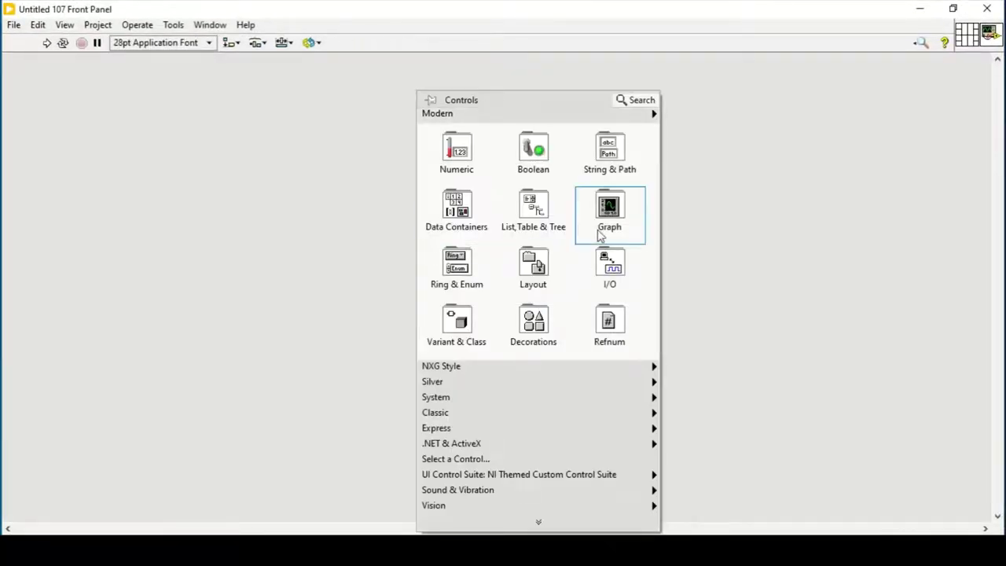
{"action": "mouse_move", "coordinate": [609, 213]}
{"action": "left_click", "coordinate": [848, 448]}
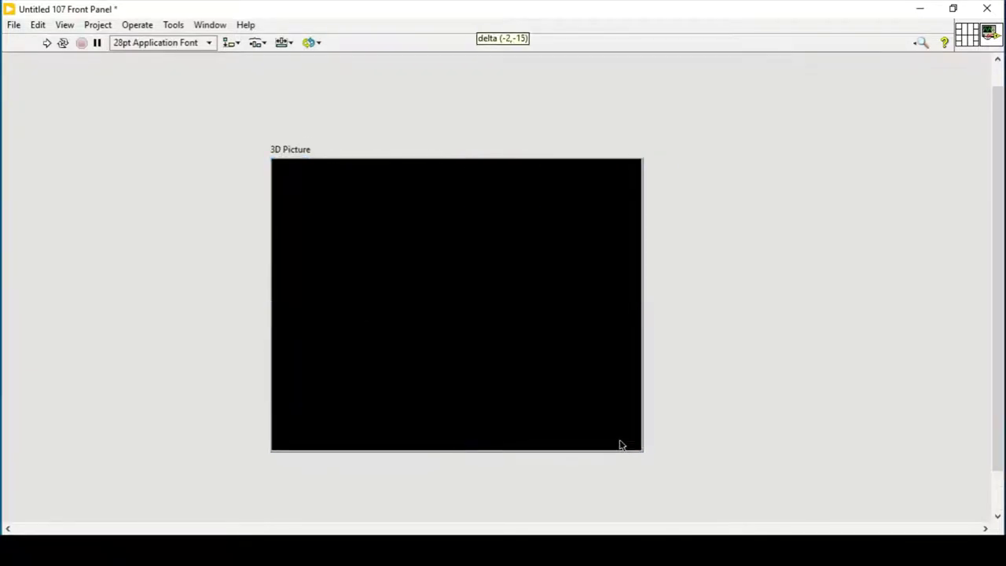
- Wrap the 3D Picture terminal in a While Loop with a stop button control
{"action": "key", "text": "ctrl+e"}
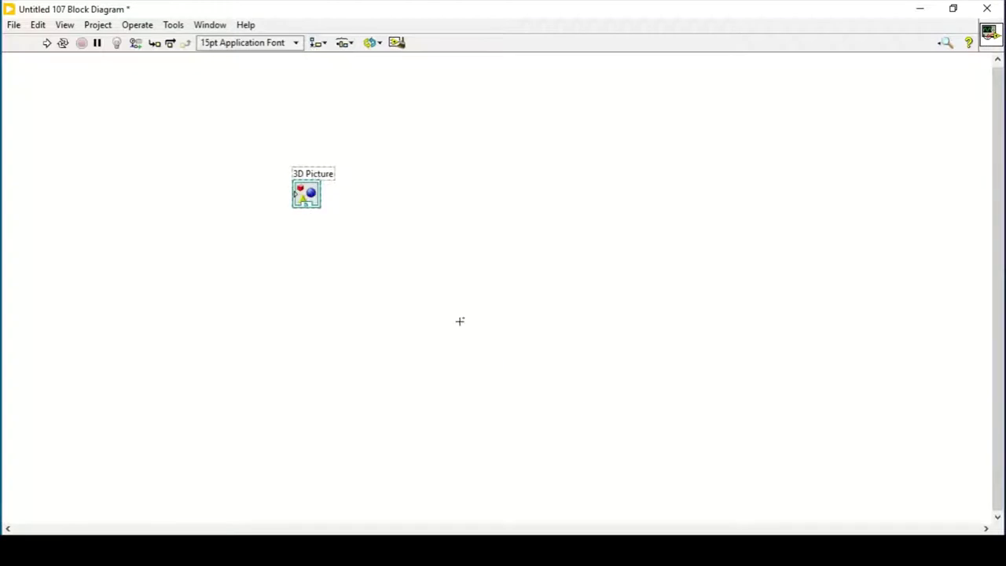
{"action": "left_click_drag", "start_coordinate": [312, 199], "coordinate": [640, 243]}
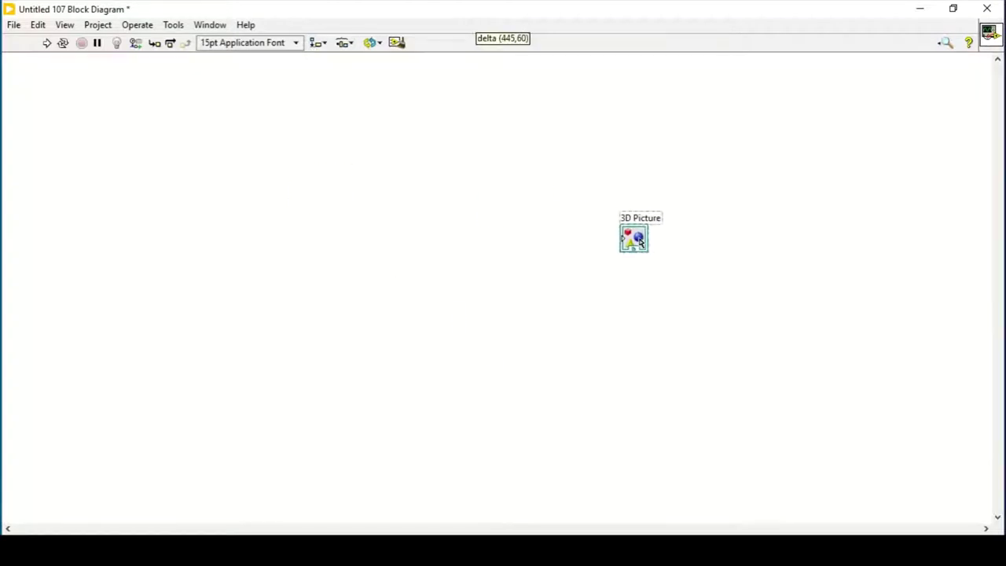
{"action": "right_click", "coordinate": [442, 203]}
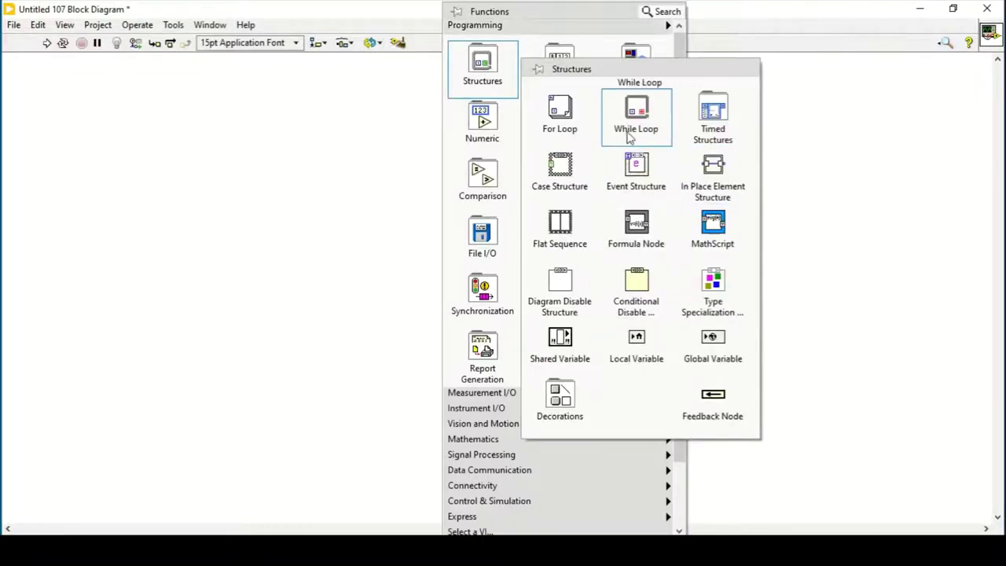
{"action": "left_click", "coordinate": [624, 134]}
{"action": "left_click_drag", "start_coordinate": [228, 103], "coordinate": [822, 431]}
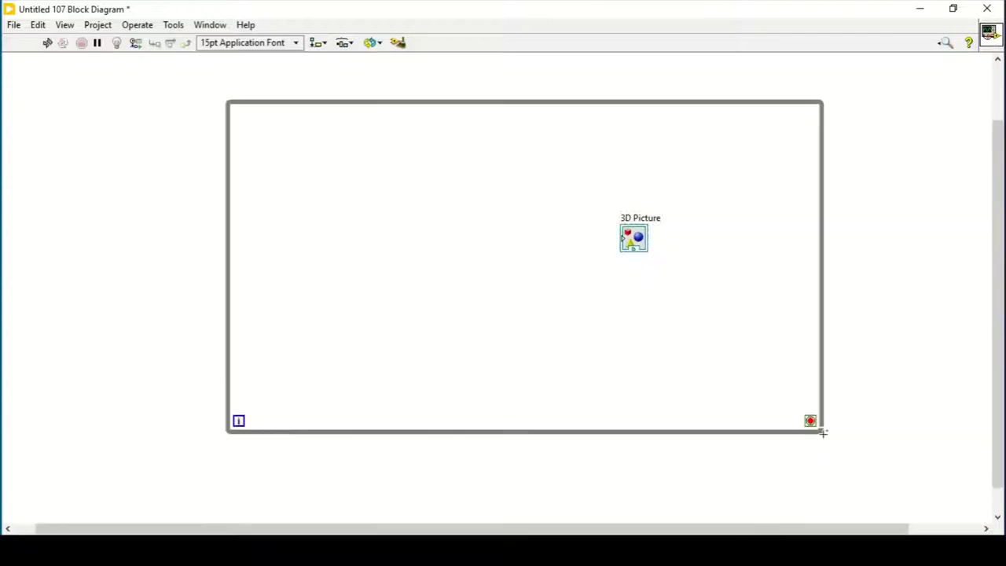
{"action": "right_click", "coordinate": [808, 424]}
{"action": "left_click", "coordinate": [831, 428]}
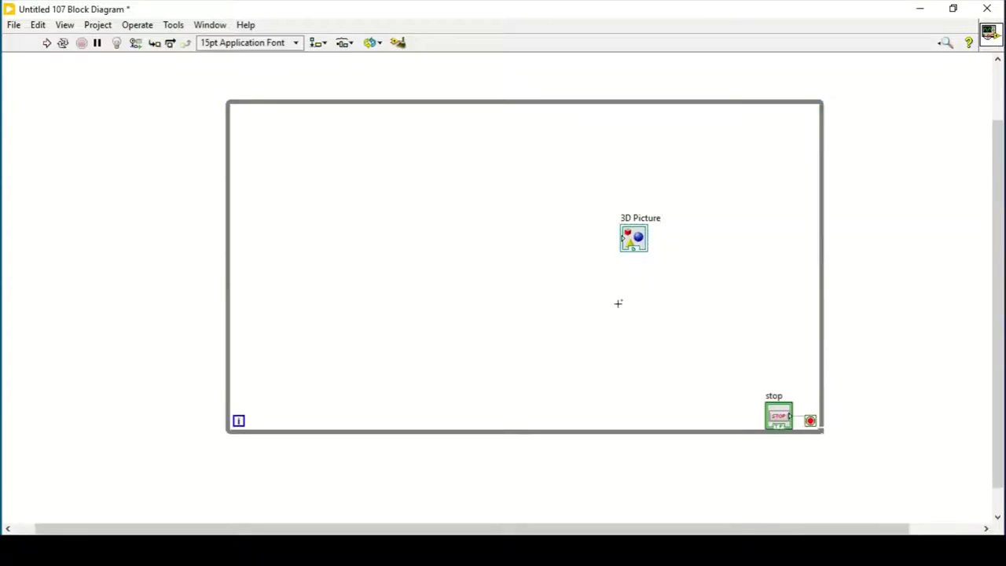
- Add a Wait (ms) inside the loop with a 1000 ms constant
{"action": "right_click", "coordinate": [619, 304]}
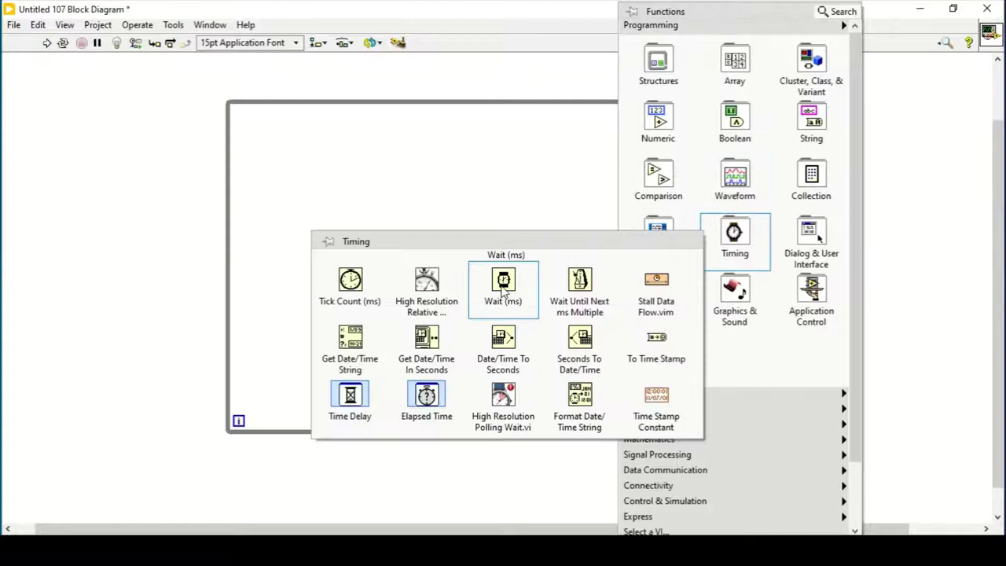
{"action": "left_click", "coordinate": [499, 284]}
{"action": "left_click", "coordinate": [751, 129]}
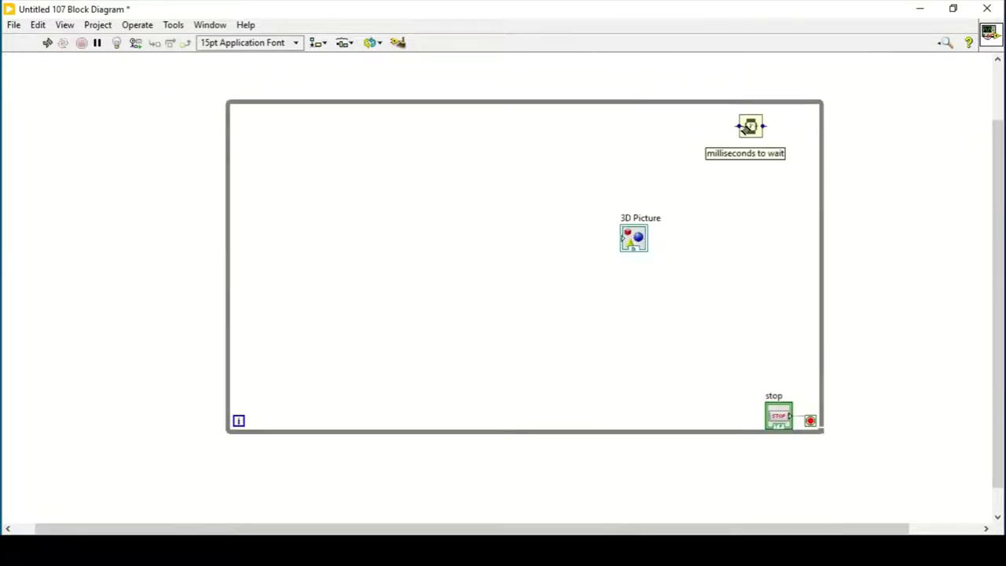
{"action": "right_click", "coordinate": [739, 125]}
{"action": "left_click", "coordinate": [760, 134]}
{"action": "type", "text": "1000"}
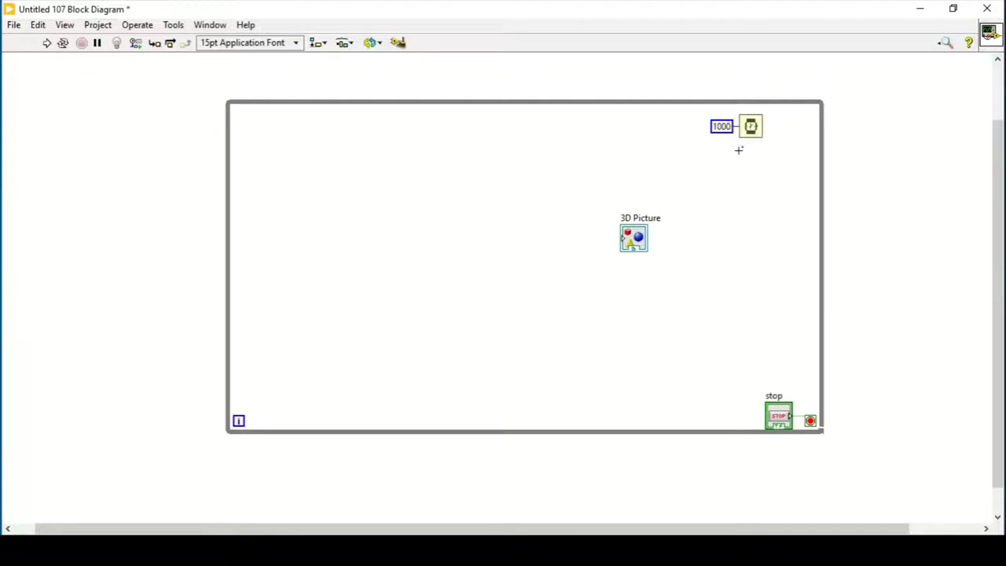
- Place Create Box and Create 3D Axis nodes inside the While Loop
{"action": "right_click", "coordinate": [508, 183]}
{"action": "mouse_move", "coordinate": [624, 299]}
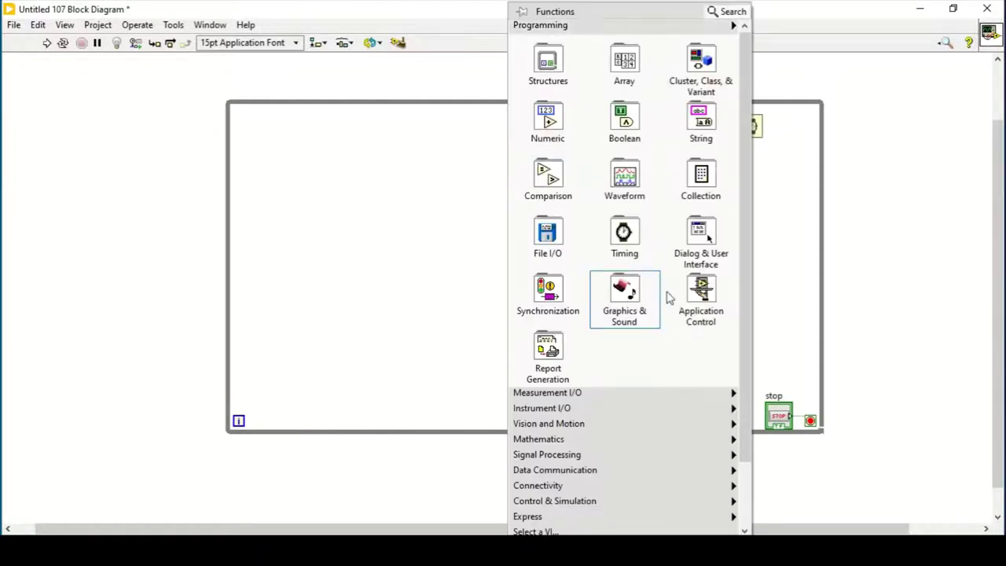
{"action": "mouse_move", "coordinate": [854, 405]}
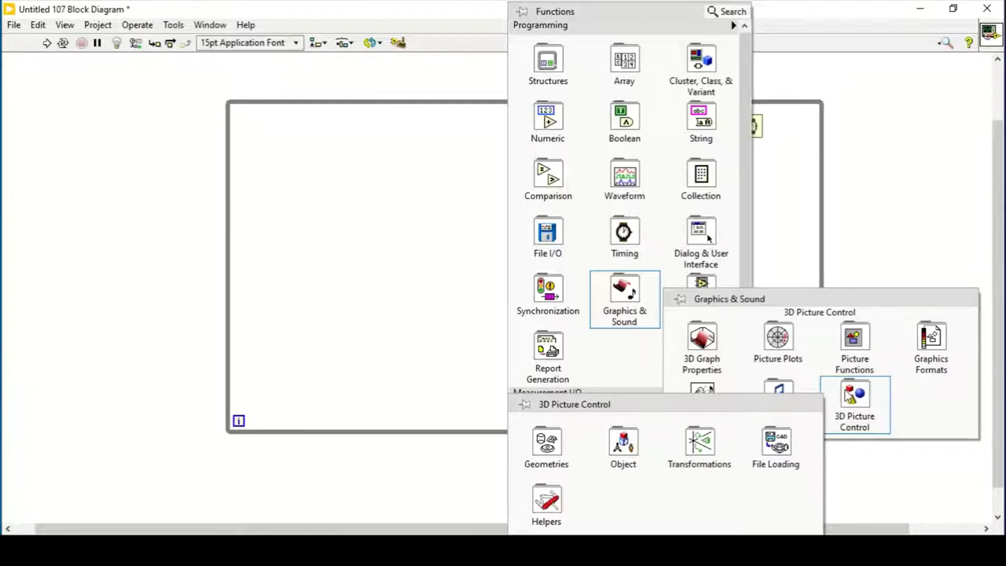
{"action": "mouse_move", "coordinate": [547, 446]}
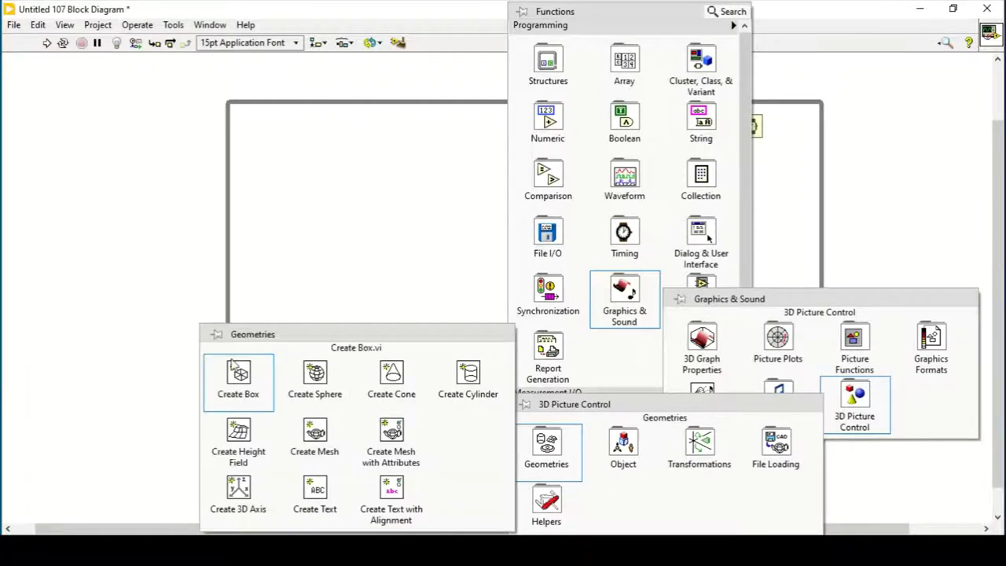
{"action": "left_click", "coordinate": [217, 336]}
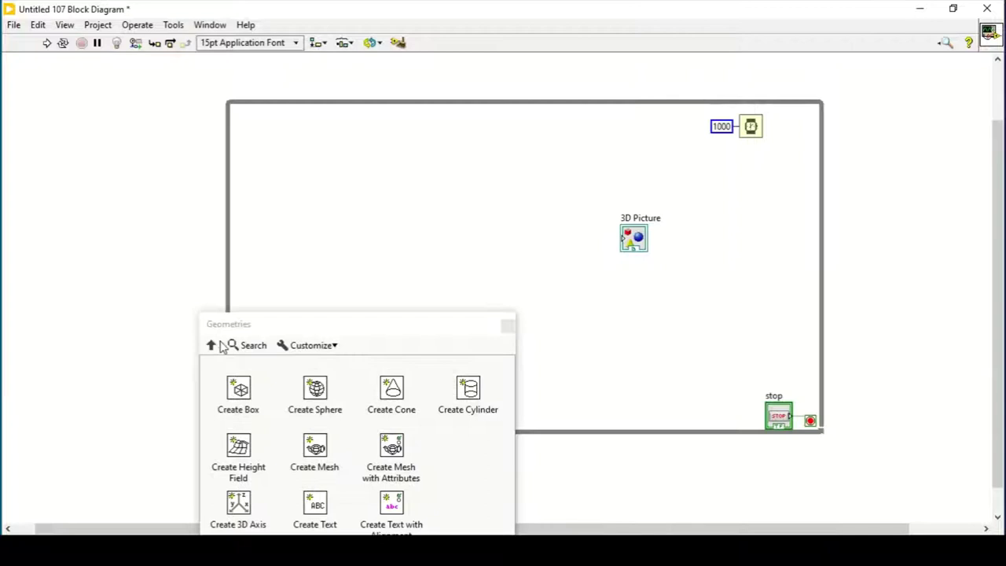
{"action": "left_click_drag", "start_coordinate": [251, 414], "coordinate": [399, 263]}
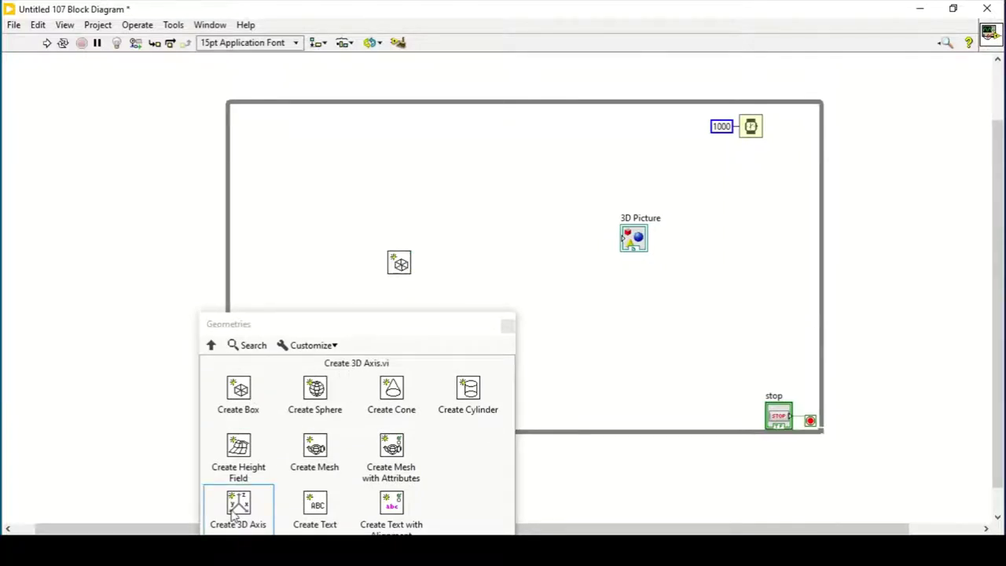
{"action": "left_click_drag", "start_coordinate": [235, 511], "coordinate": [444, 179]}
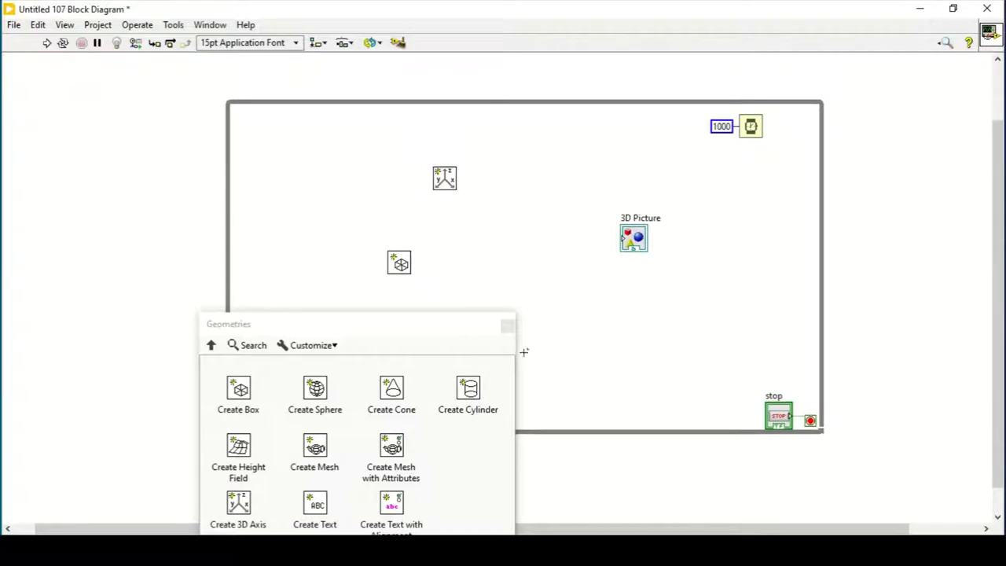
{"action": "left_click", "coordinate": [509, 327]}
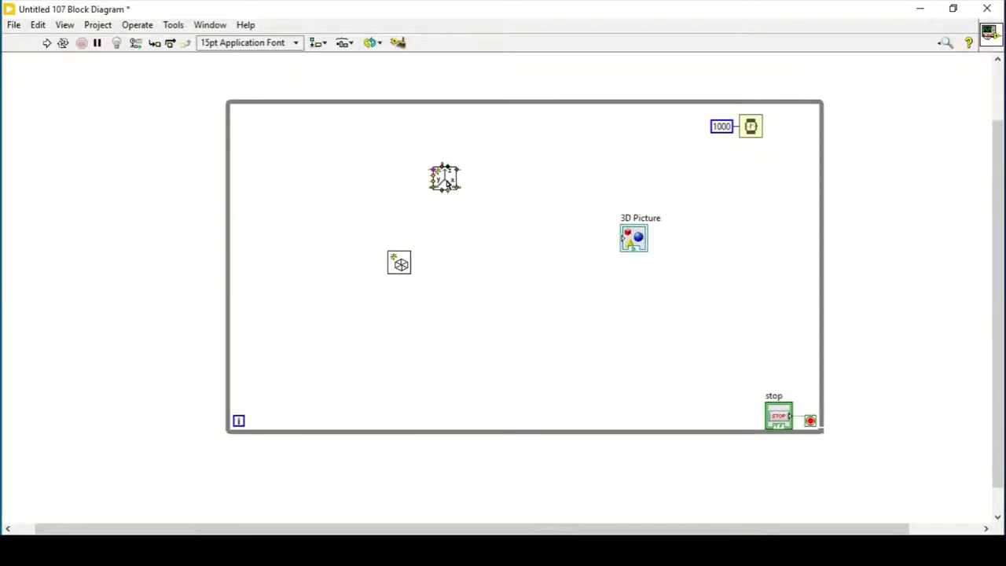
{"action": "left_click_drag", "start_coordinate": [402, 266], "coordinate": [375, 294]}
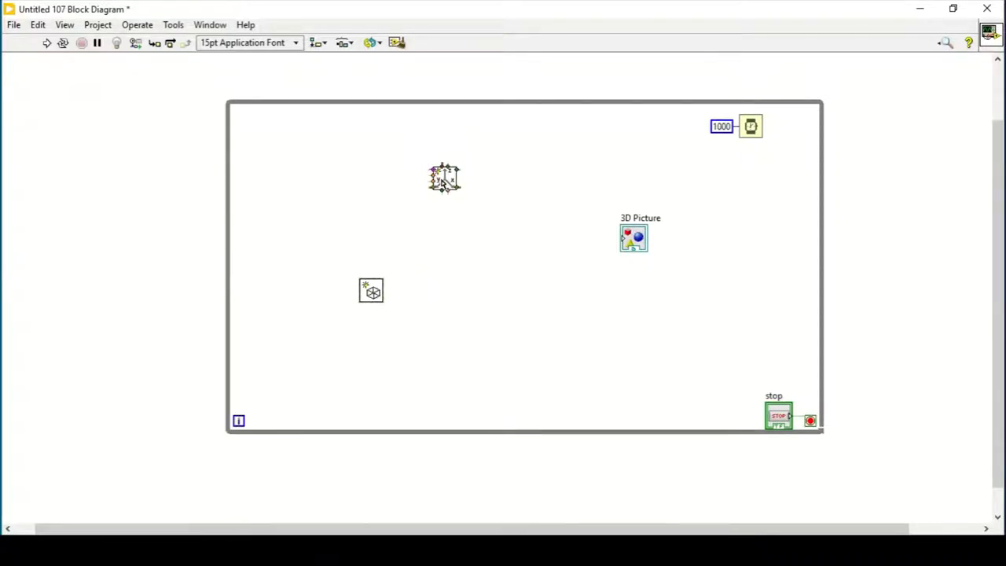
{"action": "left_click_drag", "start_coordinate": [444, 180], "coordinate": [429, 162]}
- Place Create Object and Add Object nodes and arrange Create Object beside Create Box
{"action": "right_click", "coordinate": [448, 220]}
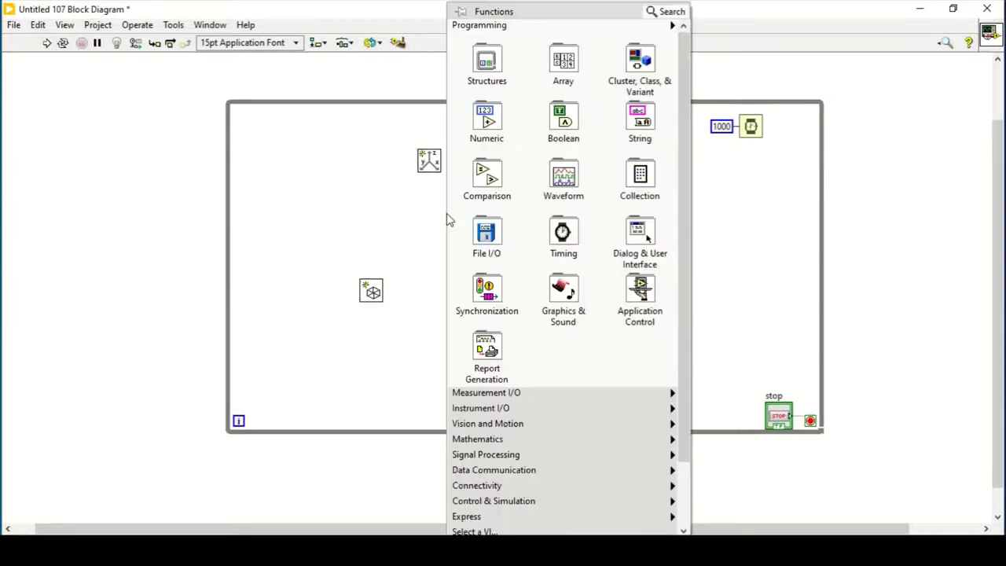
{"action": "left_click", "coordinate": [572, 319]}
{"action": "left_click", "coordinate": [790, 397]}
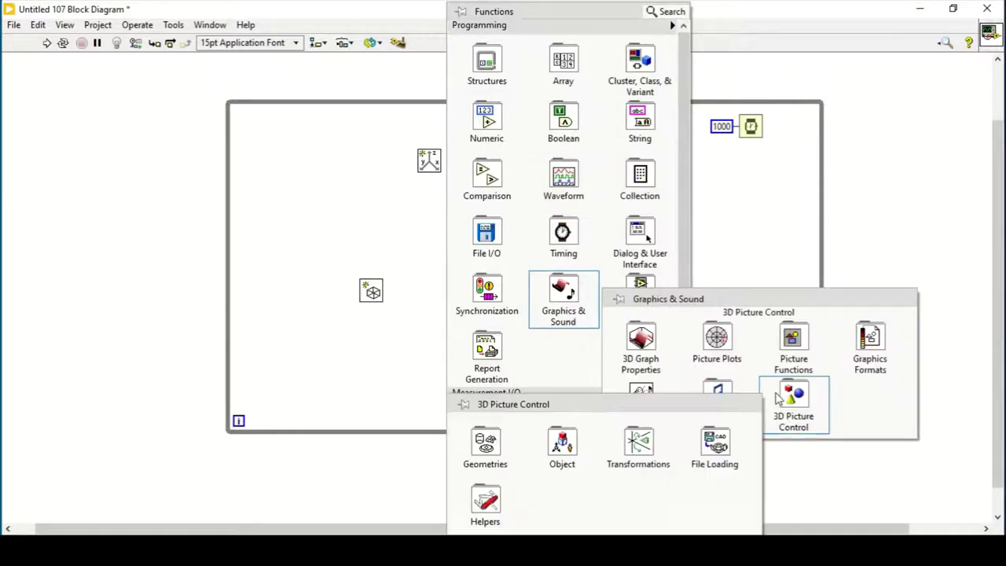
{"action": "left_click", "coordinate": [561, 470]}
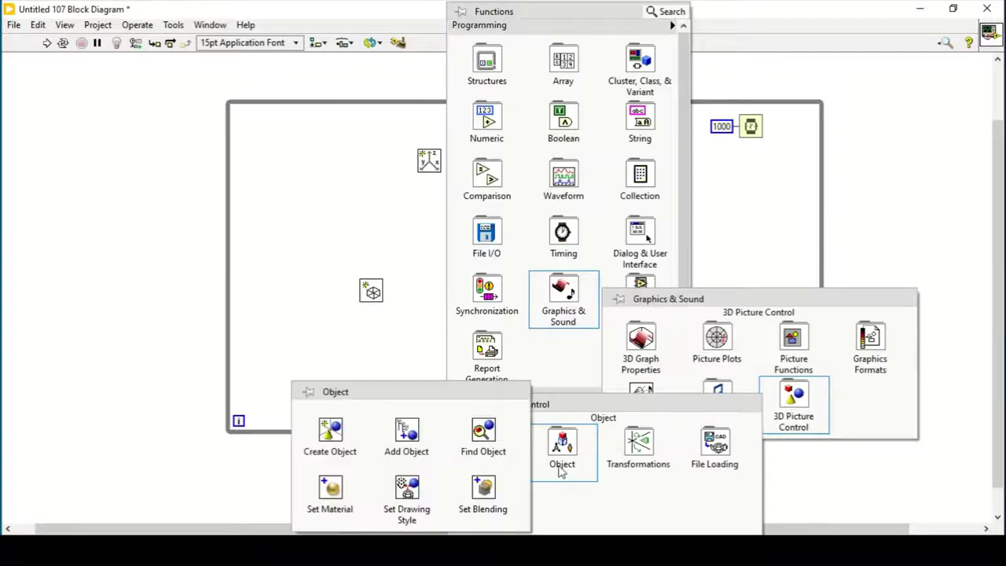
{"action": "left_click", "coordinate": [305, 393]}
{"action": "left_click_drag", "start_coordinate": [330, 445], "coordinate": [267, 251]}
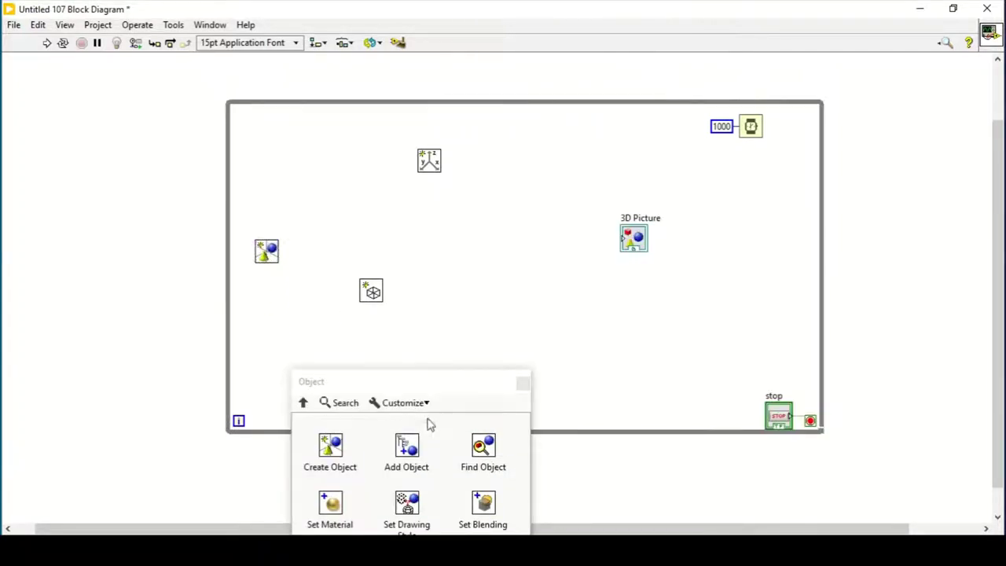
{"action": "left_click_drag", "start_coordinate": [407, 445], "coordinate": [437, 268]}
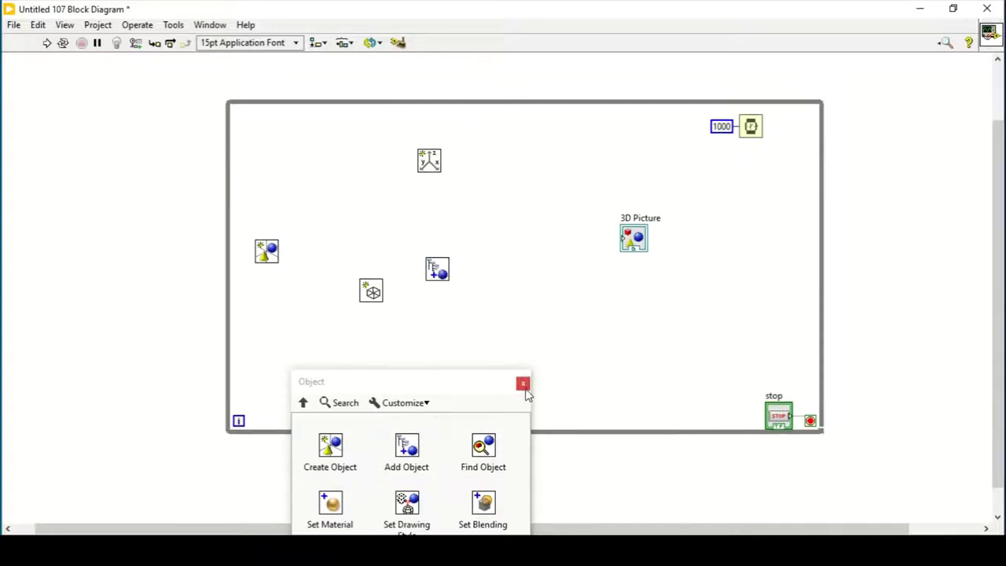
{"action": "left_click", "coordinate": [523, 384]}
{"action": "left_click_drag", "start_coordinate": [370, 289], "coordinate": [296, 302]}
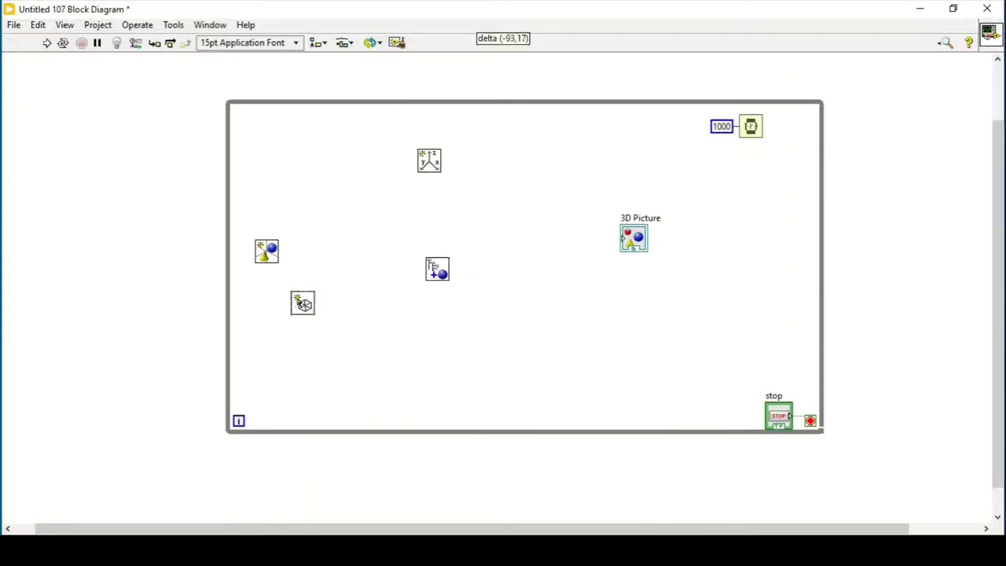
{"action": "left_click_drag", "start_coordinate": [270, 255], "coordinate": [378, 278]}
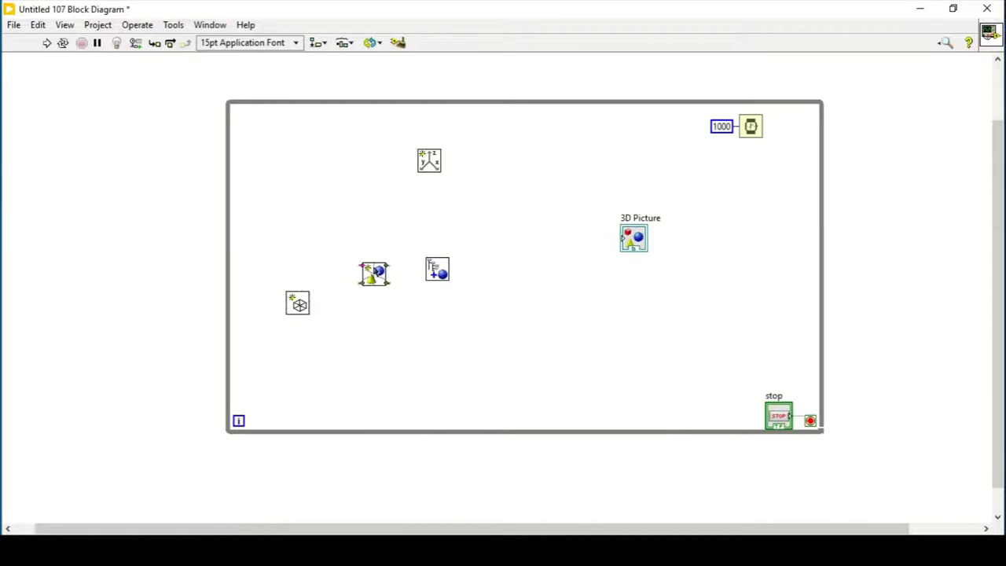
- Make Create Object a drawable object and wire the box geometry into it
{"action": "right_click", "coordinate": [373, 274]}
{"action": "mouse_move", "coordinate": [450, 200]}
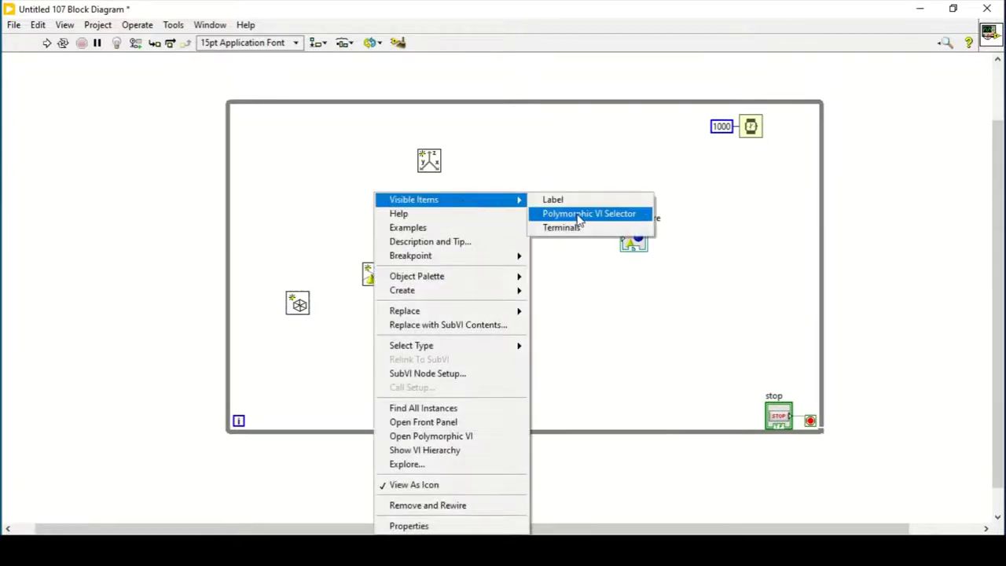
{"action": "left_click", "coordinate": [577, 215]}
{"action": "left_click", "coordinate": [369, 294]}
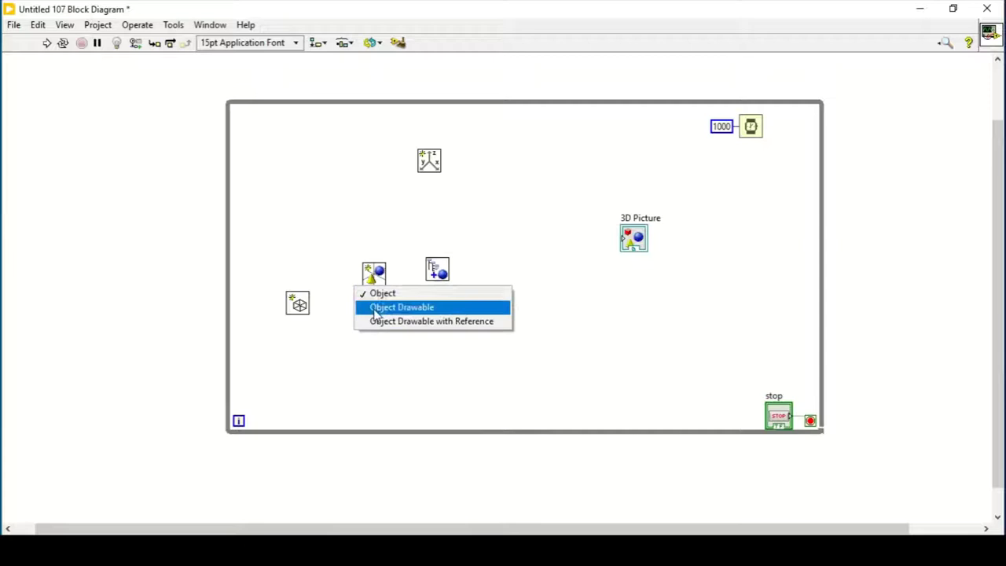
{"action": "left_click", "coordinate": [314, 296]}
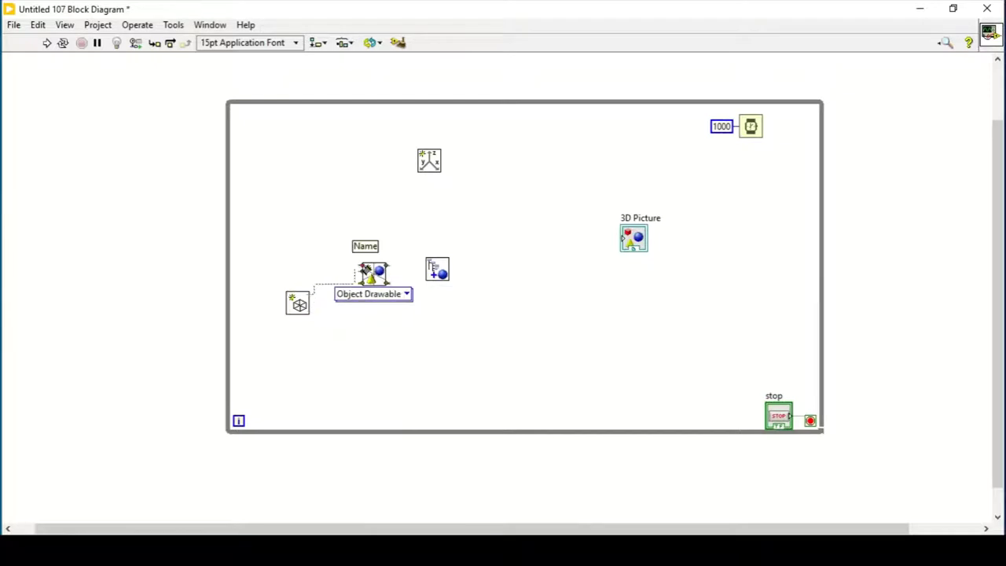
{"action": "left_click", "coordinate": [365, 273]}
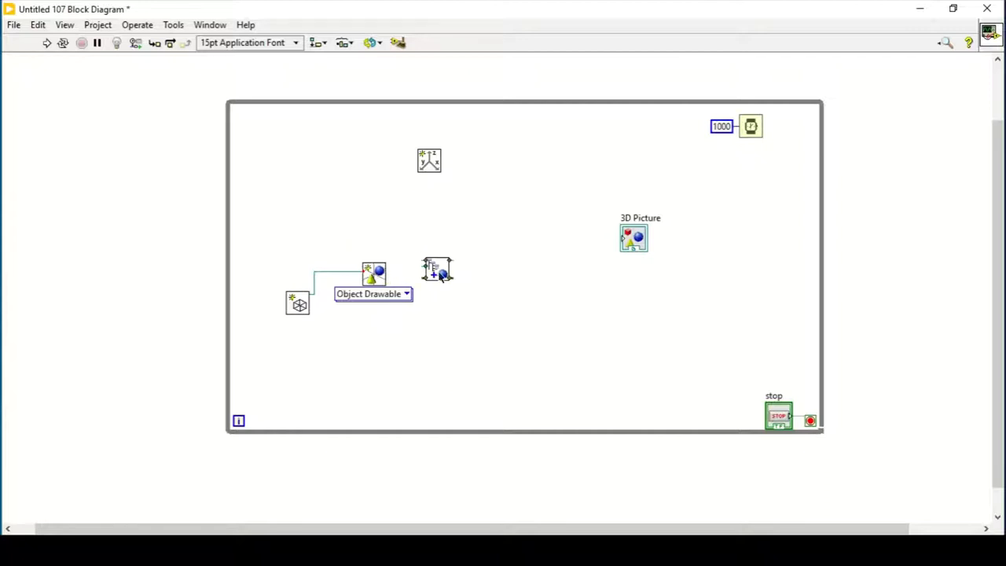
- Wire the axis output and the box drawable into Add Object
{"action": "left_click_drag", "start_coordinate": [437, 269], "coordinate": [492, 247]}
{"action": "left_click_drag", "start_coordinate": [440, 160], "coordinate": [397, 207]}
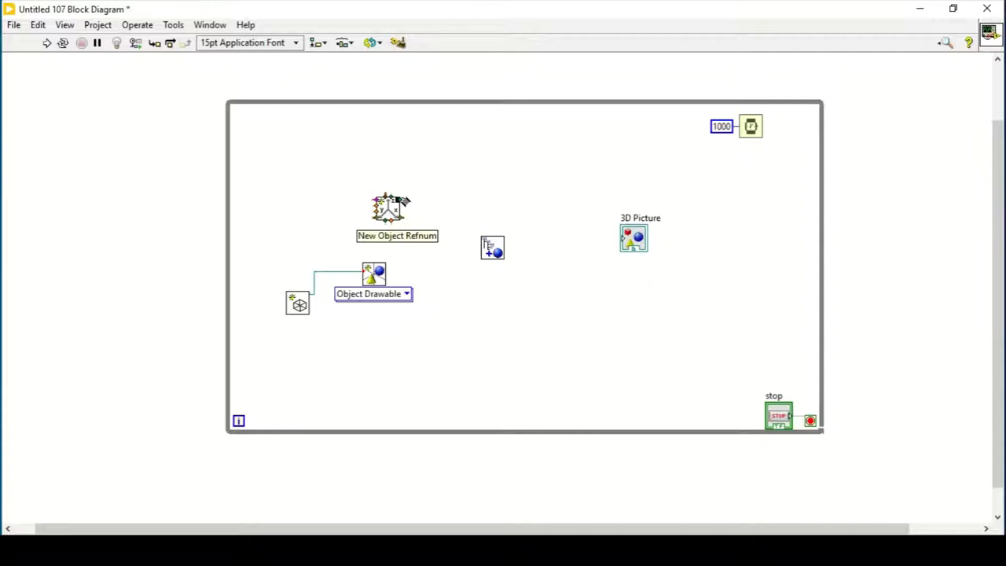
{"action": "left_click", "coordinate": [400, 202]}
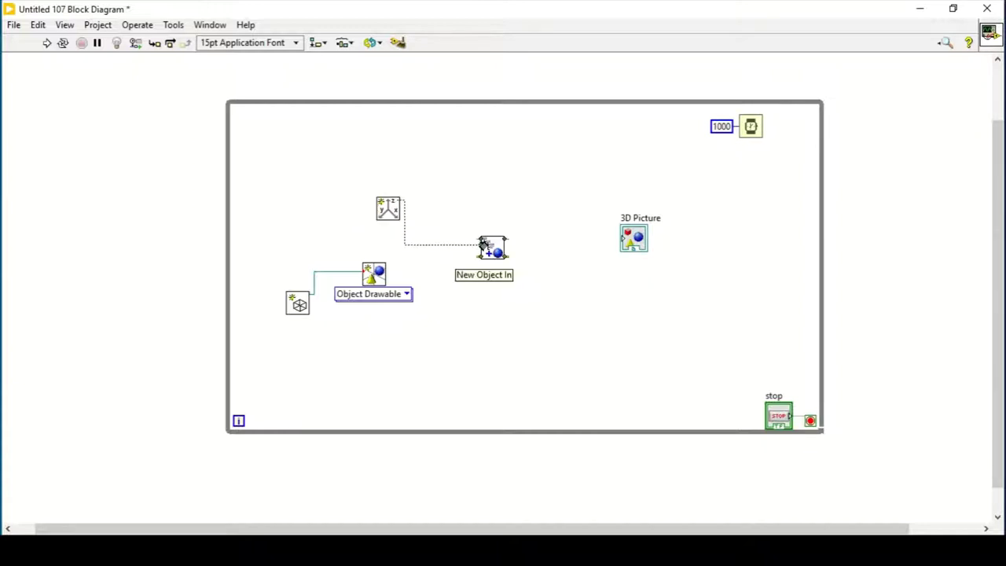
{"action": "left_click", "coordinate": [482, 241]}
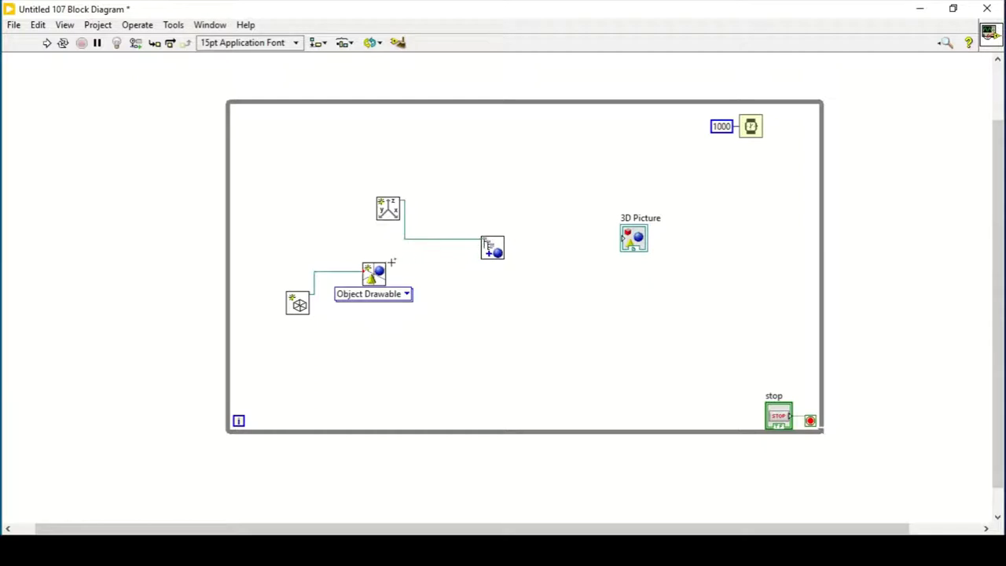
{"action": "left_click", "coordinate": [388, 269]}
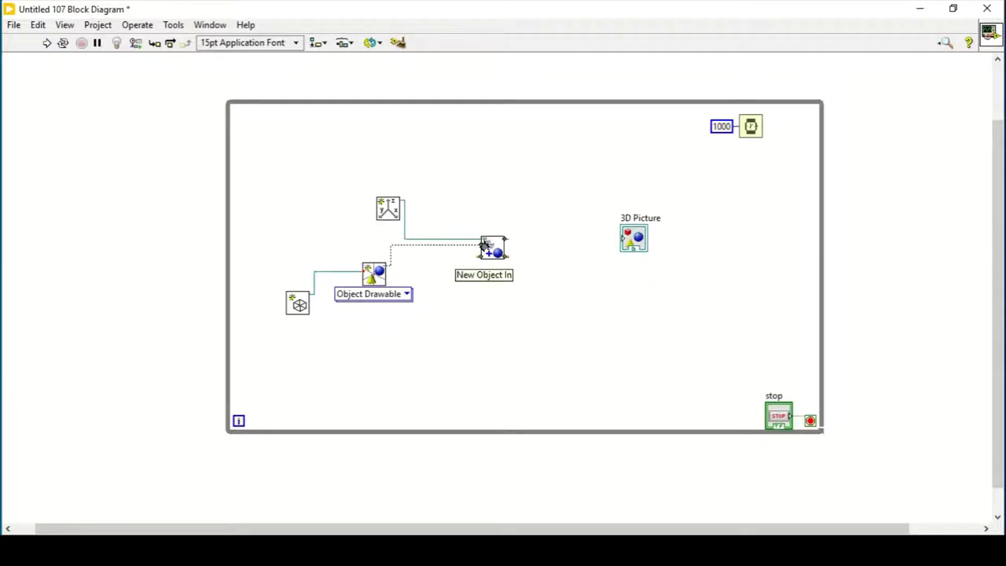
{"action": "left_click", "coordinate": [483, 246]}
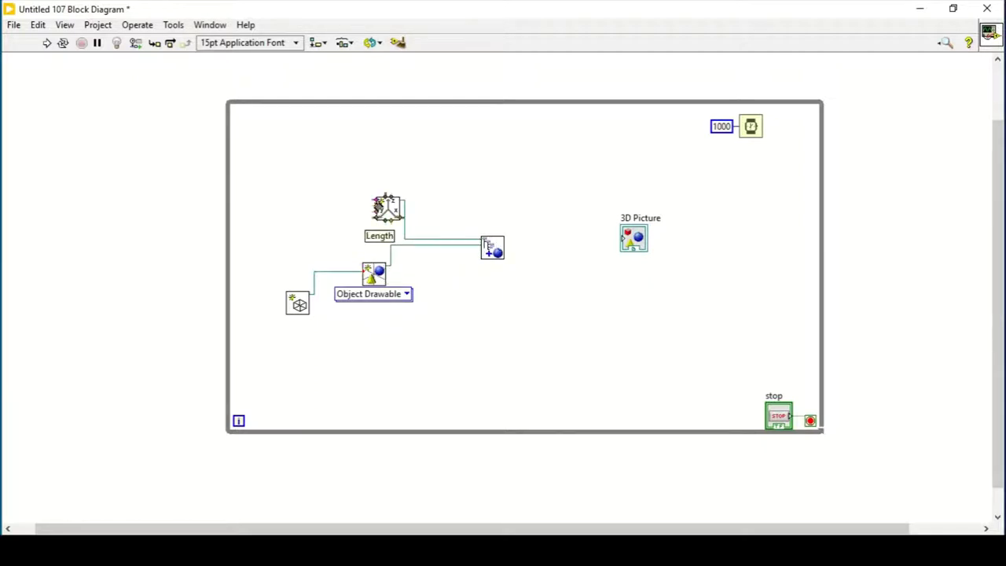
- Give the axis object the name constant 'XYZ axis'
{"action": "right_click", "coordinate": [378, 206]}
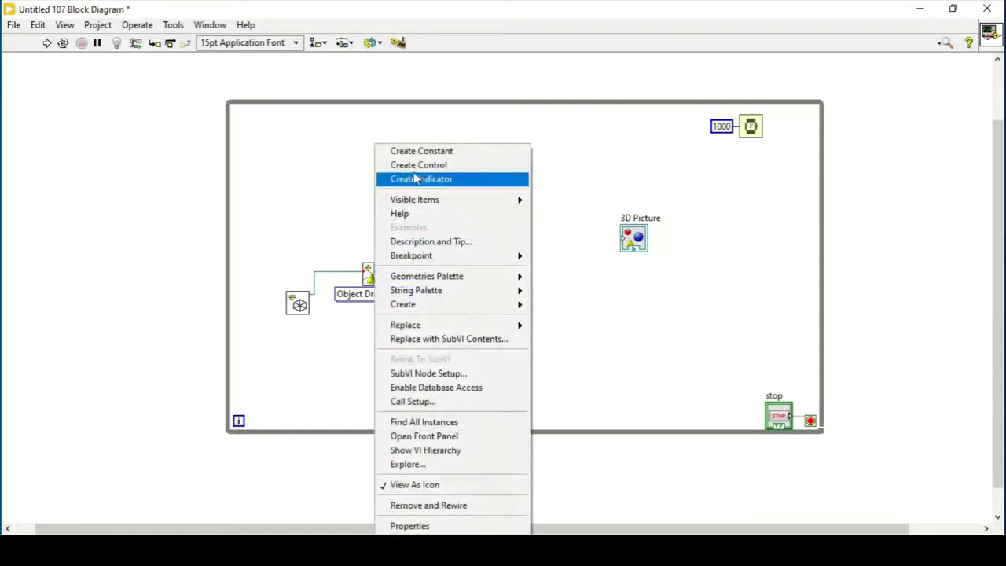
{"action": "left_click", "coordinate": [419, 152]}
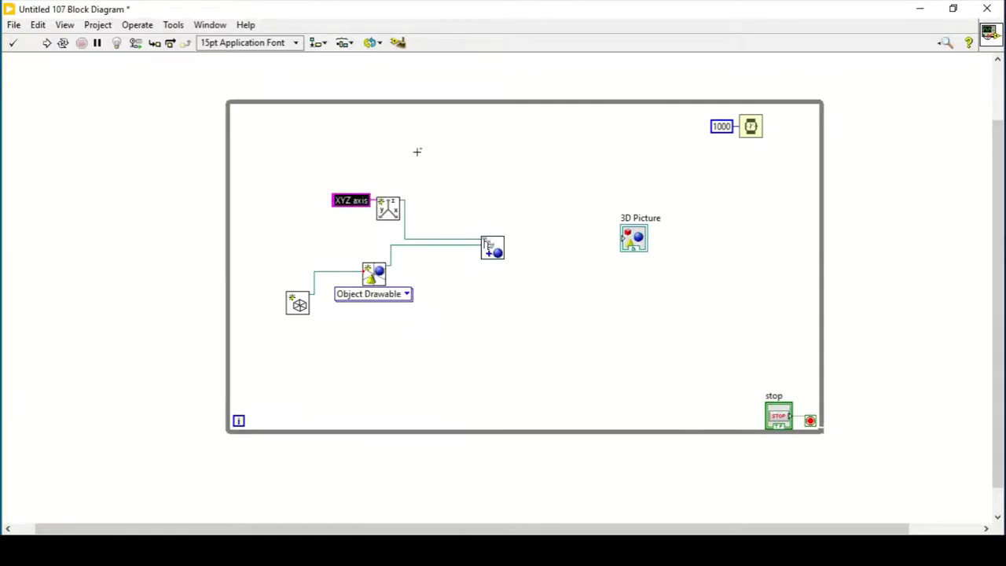
{"action": "left_click", "coordinate": [360, 229]}
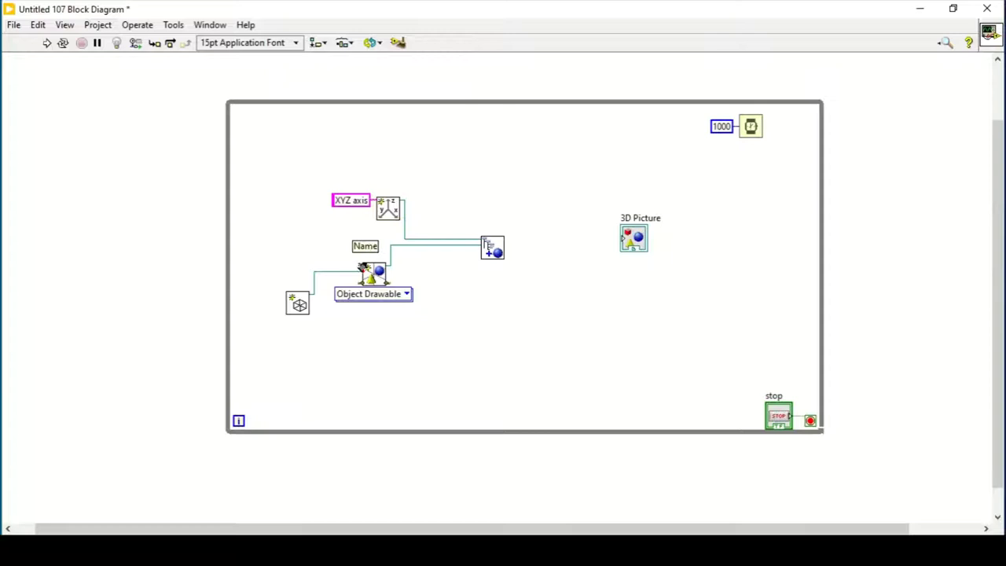
- Name the drawable object 'box' and add a numeric constant to the axis node
{"action": "right_click", "coordinate": [361, 269]}
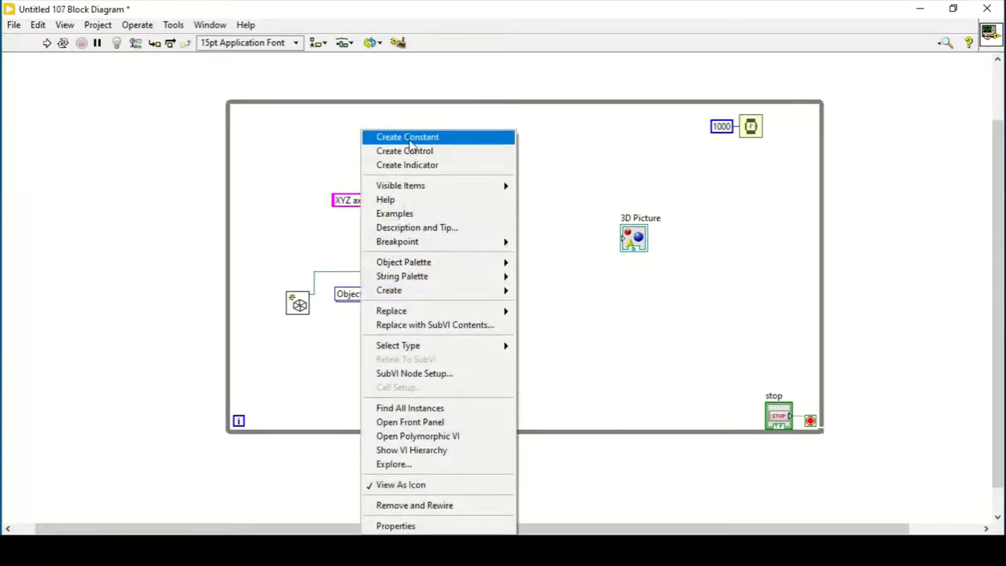
{"action": "left_click", "coordinate": [409, 139]}
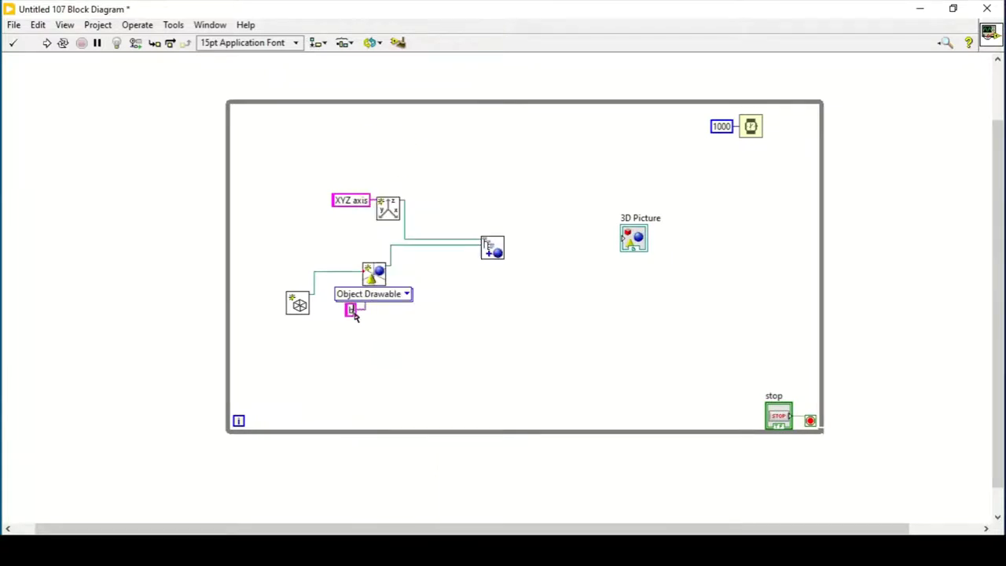
{"action": "type", "text": "box"}
{"action": "left_click", "coordinate": [392, 341]}
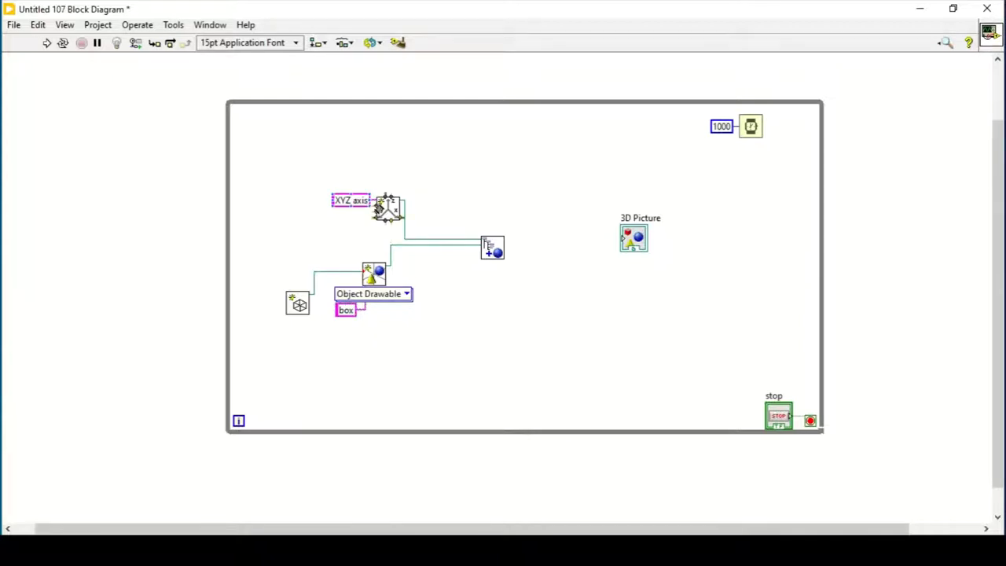
{"action": "right_click", "coordinate": [382, 206]}
{"action": "left_click", "coordinate": [421, 152]}
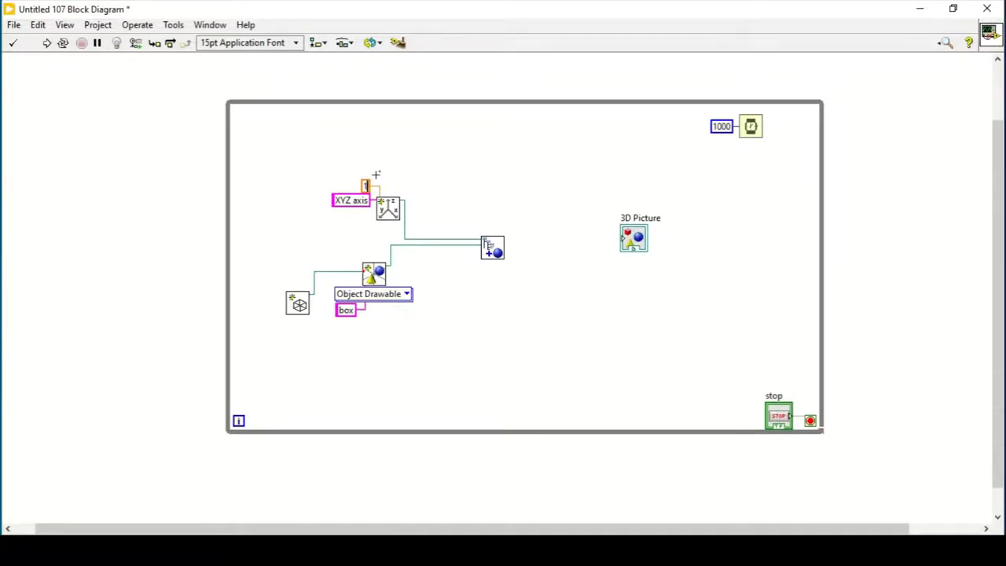
- Set the axis length to 2 and wire a constant of 1 into Character Size
{"action": "type", "text": "2"}
{"action": "left_click", "coordinate": [430, 182]}
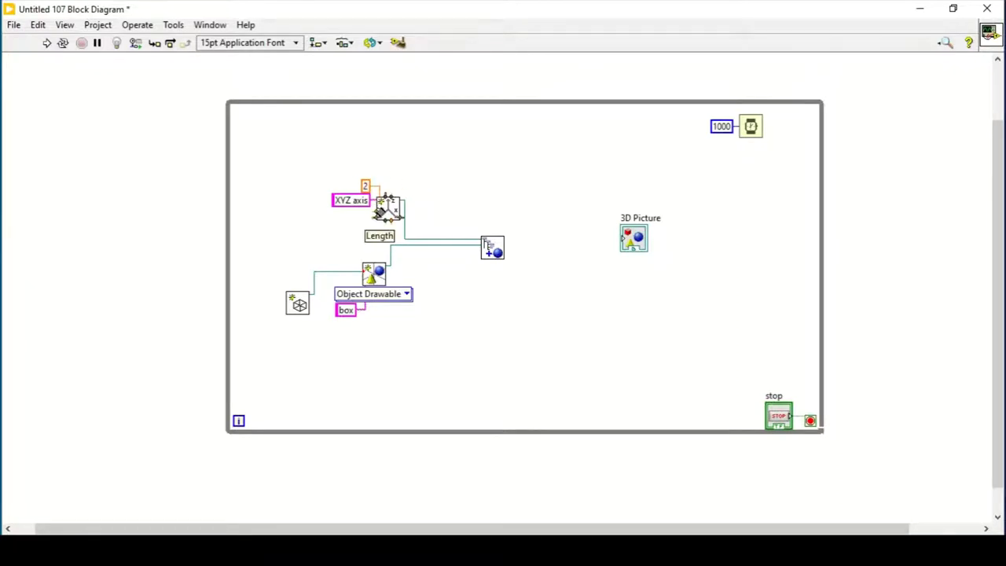
{"action": "right_click", "coordinate": [381, 209]}
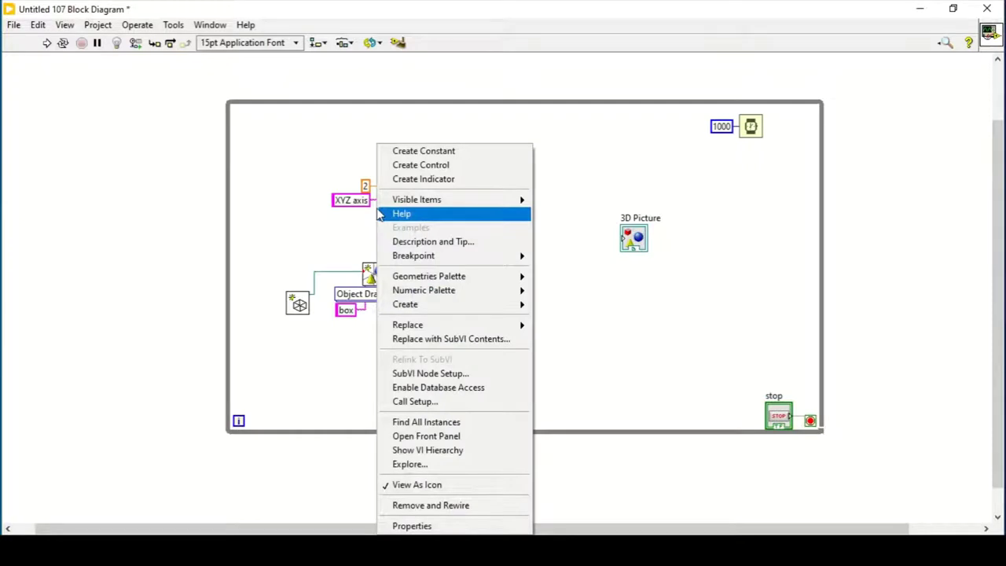
{"action": "left_click", "coordinate": [432, 150]}
{"action": "type", "text": "1"}
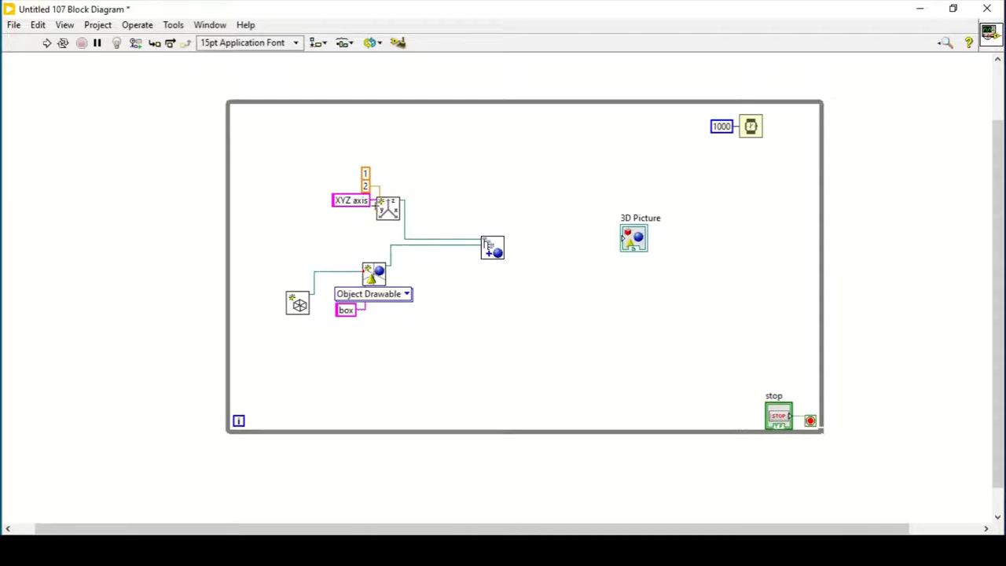
{"action": "left_click_drag", "start_coordinate": [366, 173], "coordinate": [344, 217]}
{"action": "left_click", "coordinate": [346, 215]}
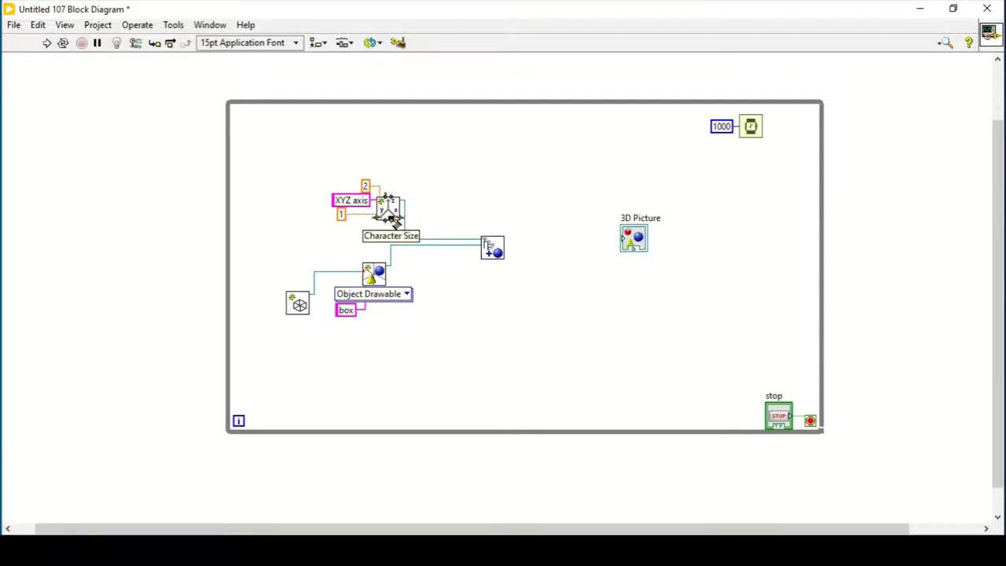
- Add a 0.5 numeric constant to the next axis node input
{"action": "right_click", "coordinate": [391, 218]}
{"action": "left_click", "coordinate": [434, 151]}
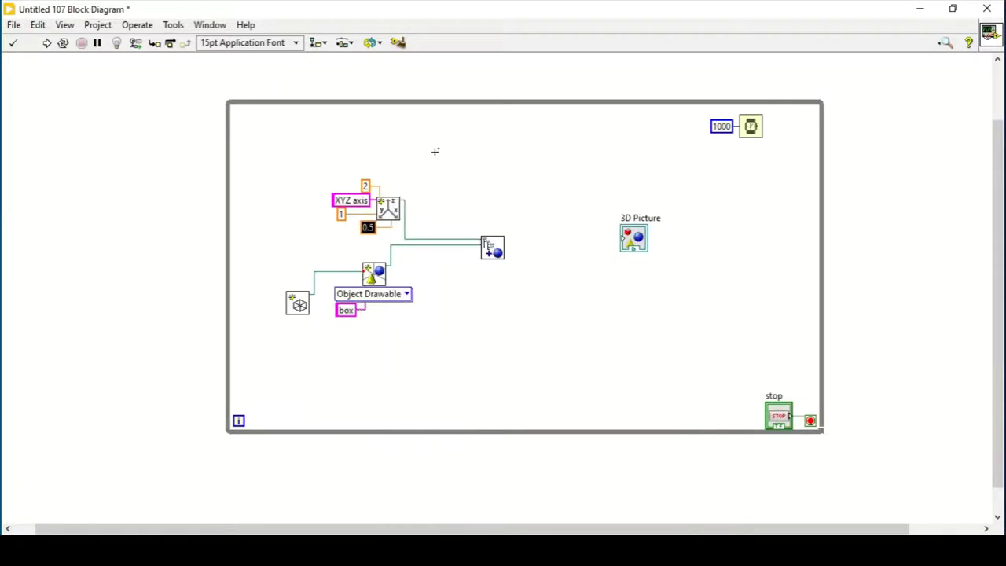
{"action": "left_click", "coordinate": [428, 162]}
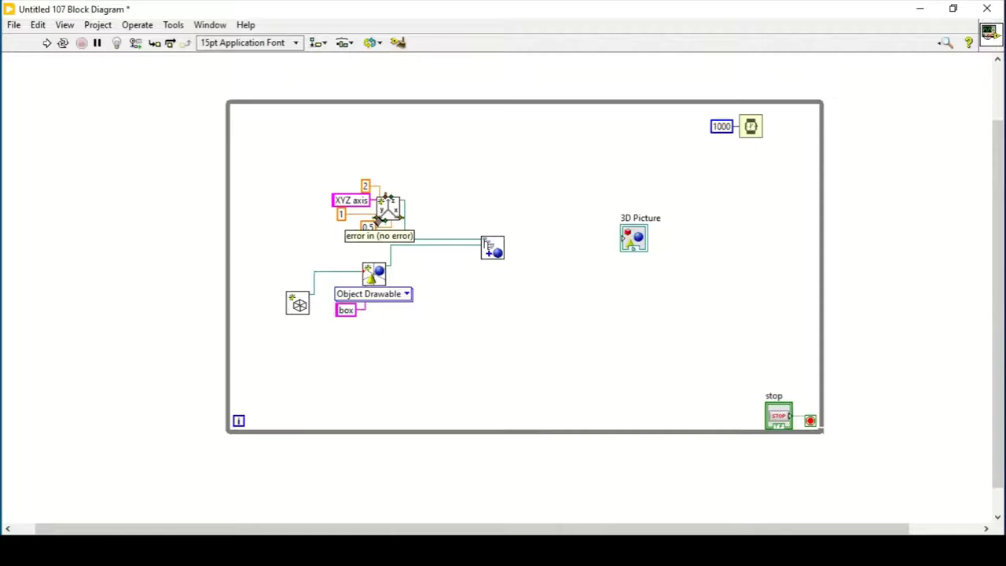
- Add Half plane? and Axis label? switches to the axis node and wire the scene into 3D Picture
{"action": "right_click", "coordinate": [391, 198]}
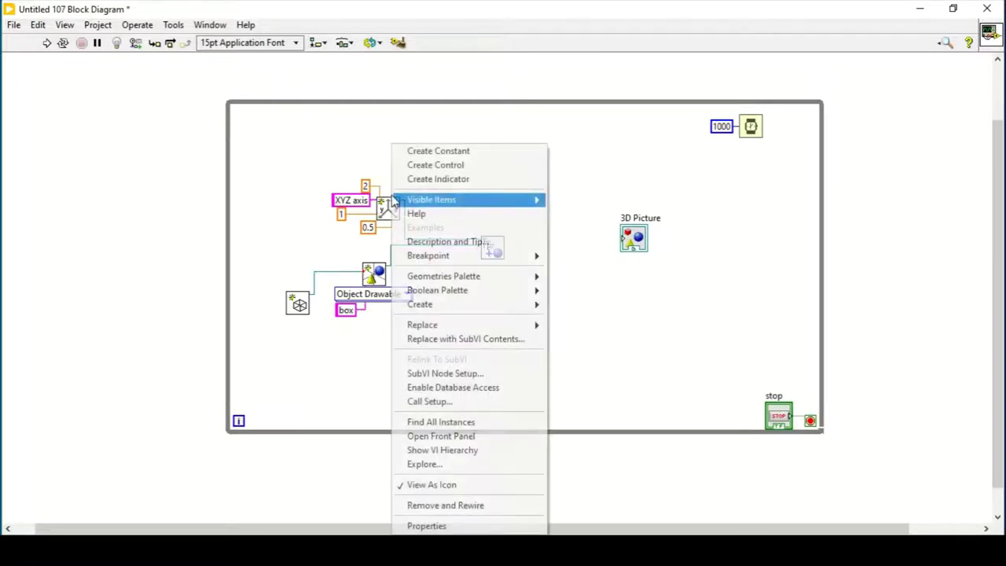
{"action": "left_click", "coordinate": [430, 164]}
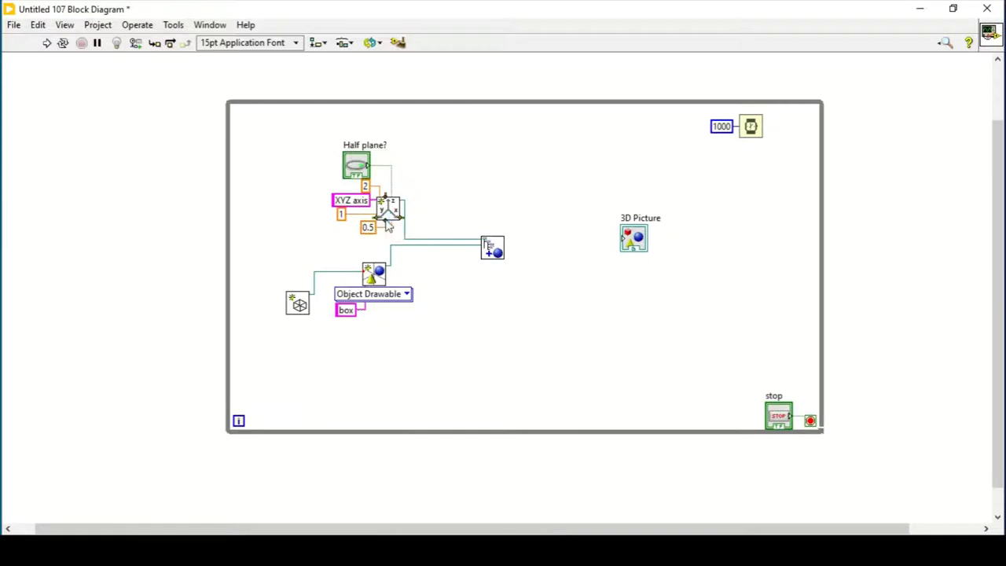
{"action": "right_click", "coordinate": [385, 224]}
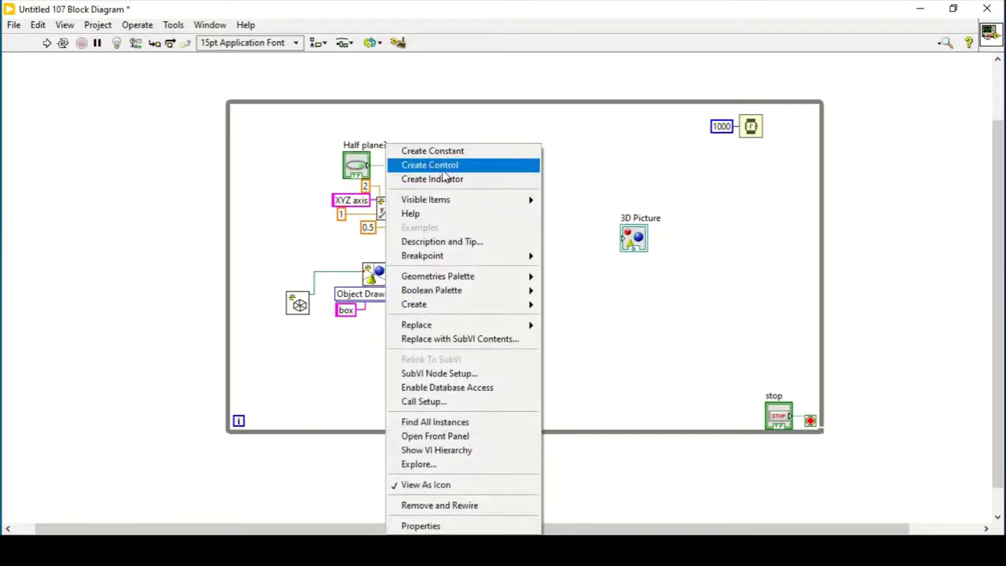
{"action": "left_click", "coordinate": [445, 167]}
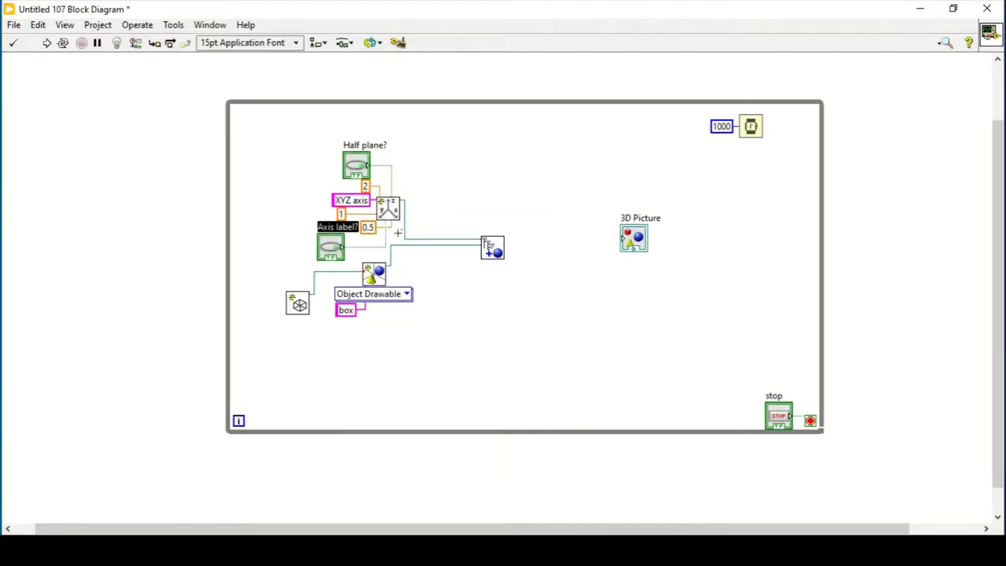
{"action": "left_click", "coordinate": [506, 241]}
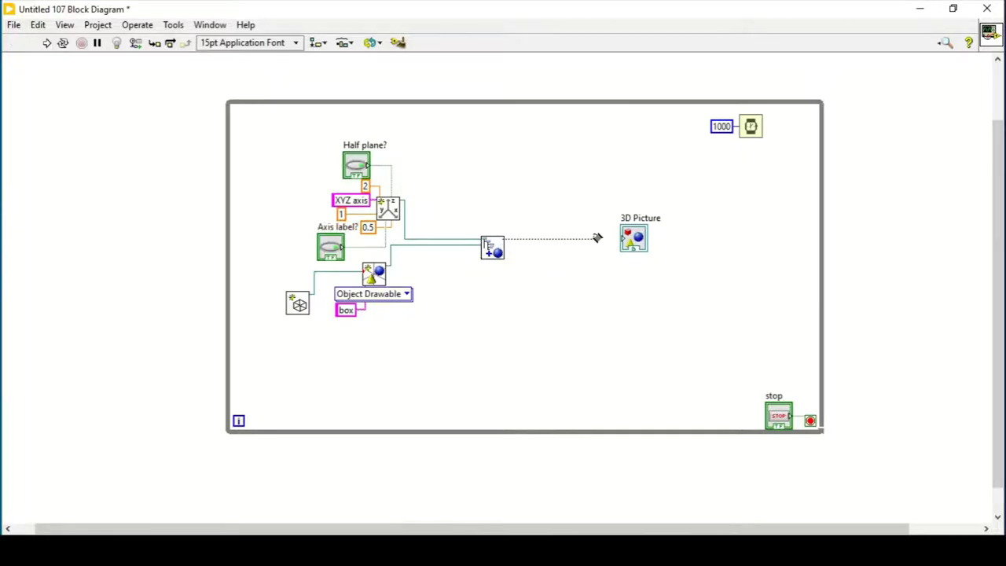
{"action": "left_click", "coordinate": [622, 240]}
{"action": "key", "text": "ctrl+e"}
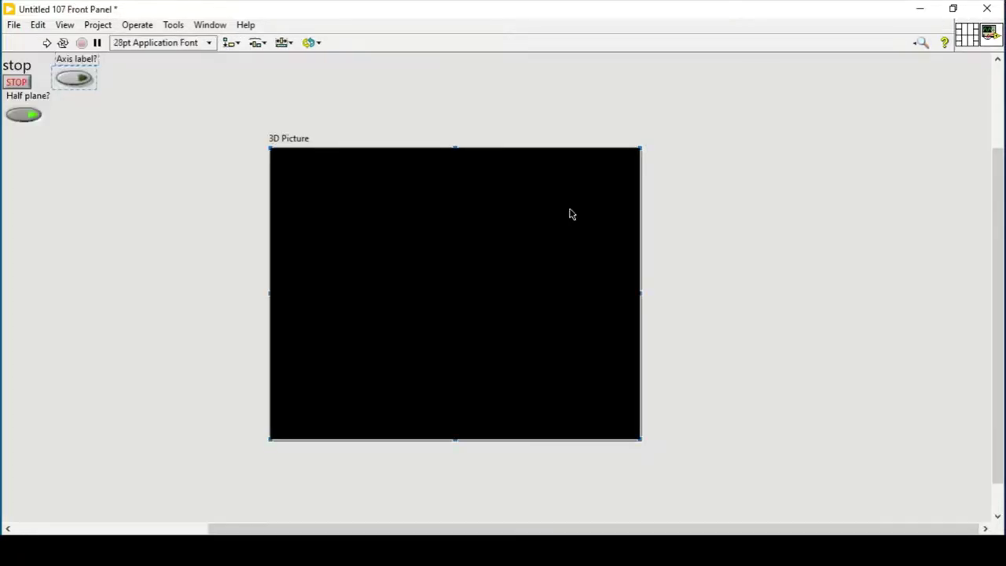
{"action": "left_click", "coordinate": [47, 43]}
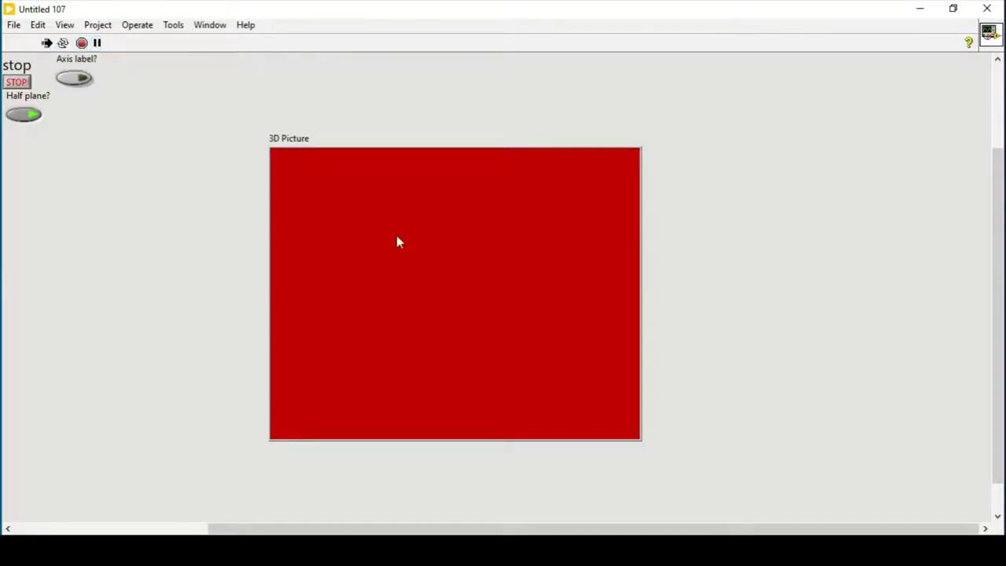
{"action": "left_click", "coordinate": [82, 44]}
{"action": "left_click", "coordinate": [499, 223]}
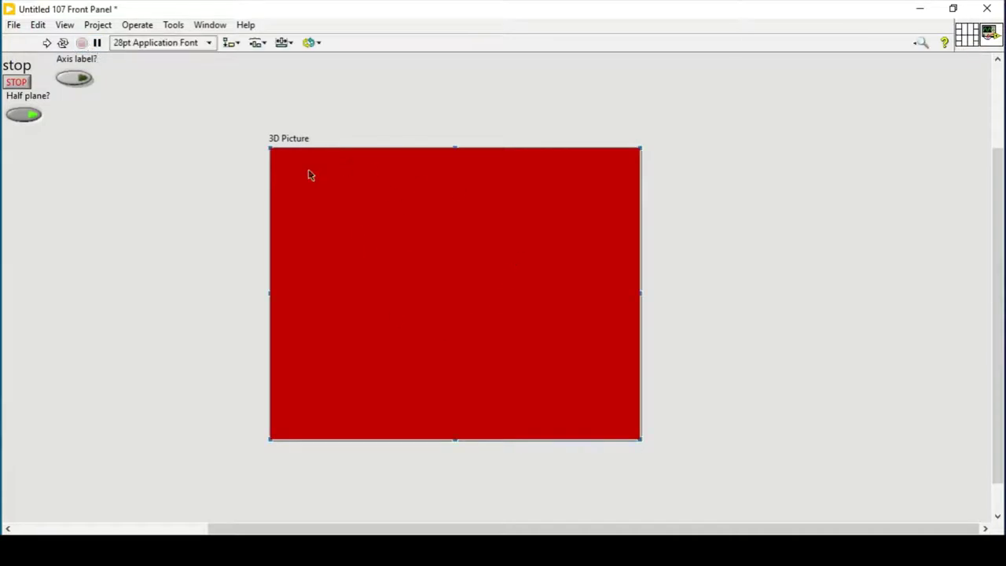
{"action": "left_click", "coordinate": [210, 24]}
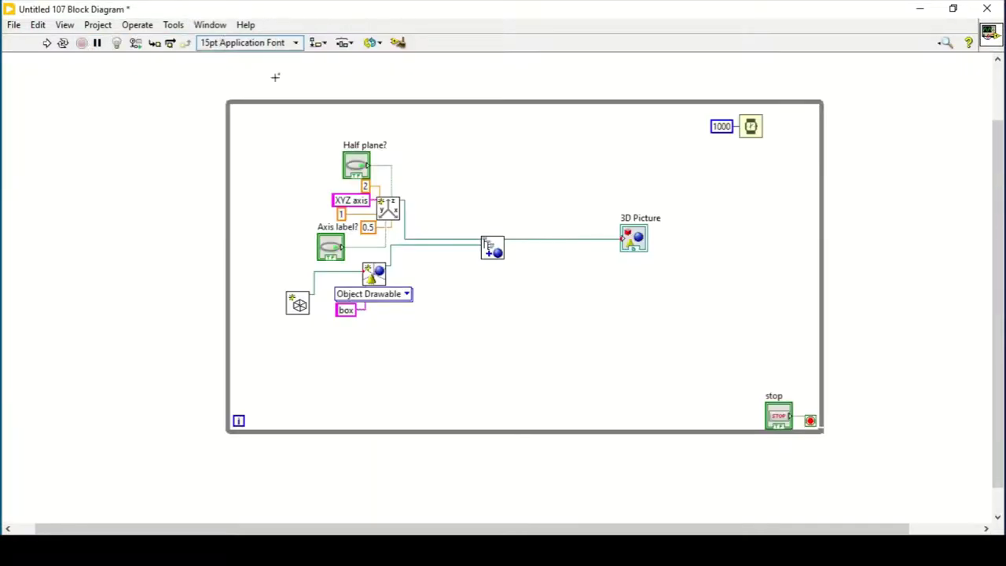
- Add an AutoFocus invoke node for the 3D Picture and run the VI
{"action": "right_click", "coordinate": [638, 247]}
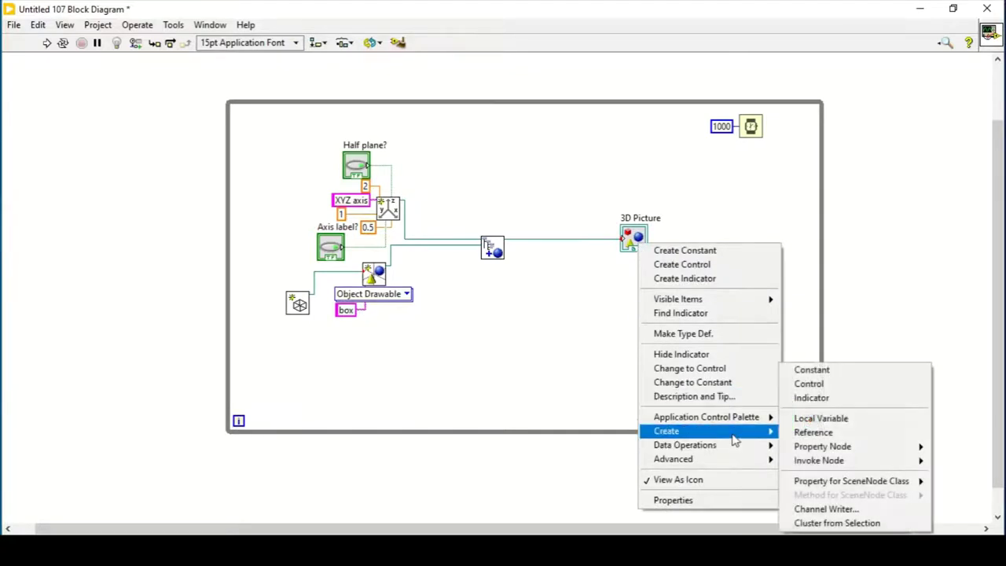
{"action": "mouse_move", "coordinate": [819, 461]}
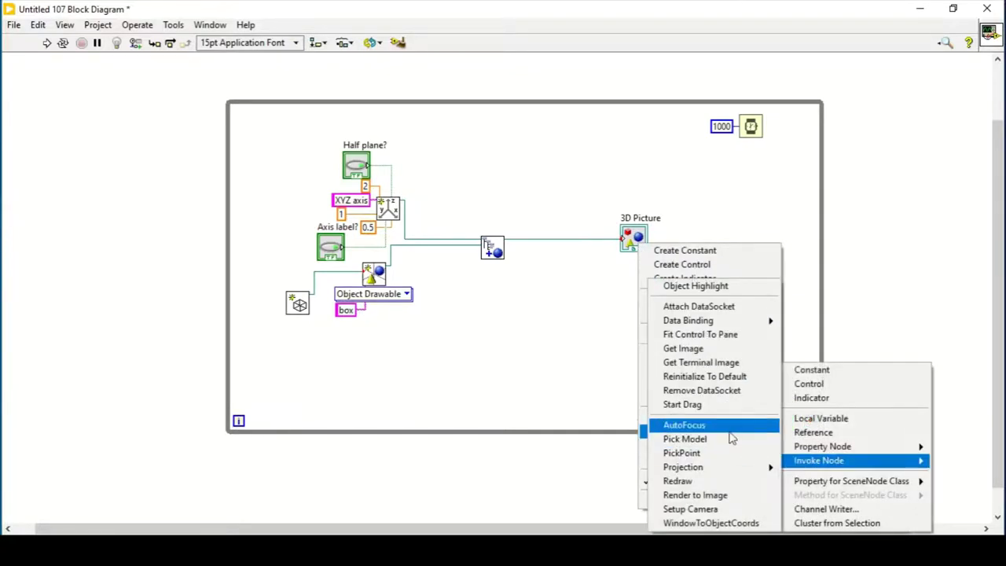
{"action": "left_click", "coordinate": [731, 429]}
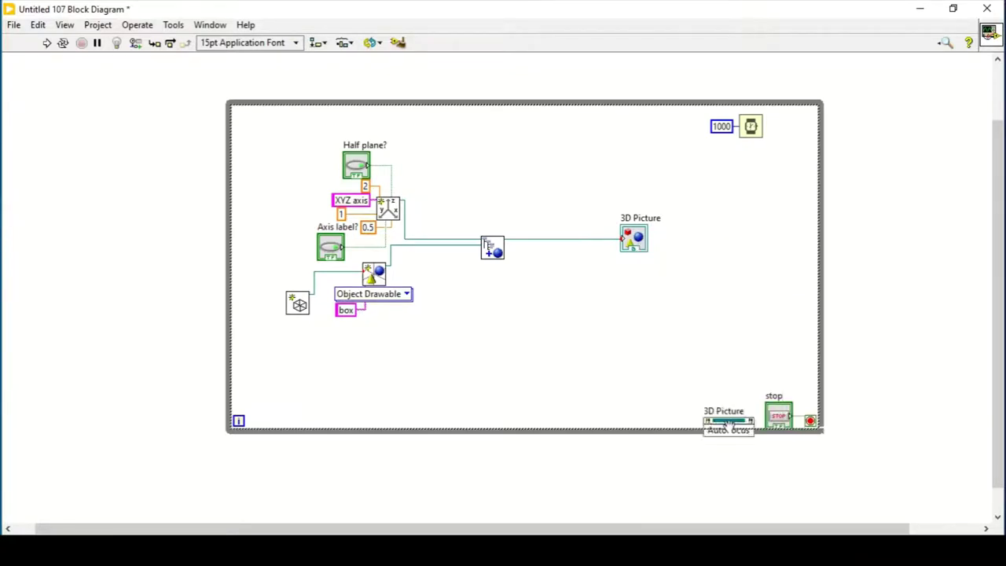
{"action": "left_click", "coordinate": [589, 287]}
{"action": "key", "text": "ctrl+e"}
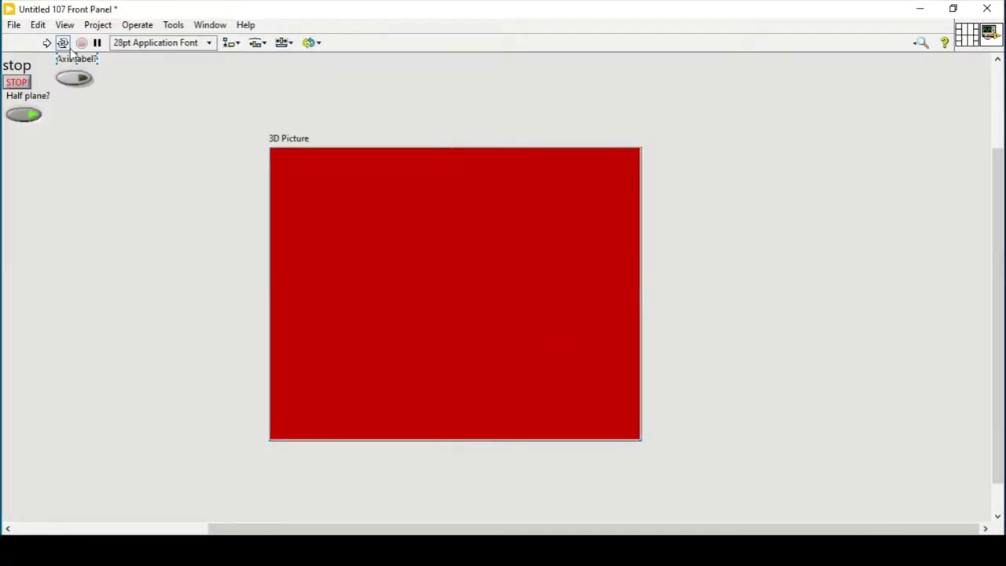
{"action": "left_click", "coordinate": [47, 44]}
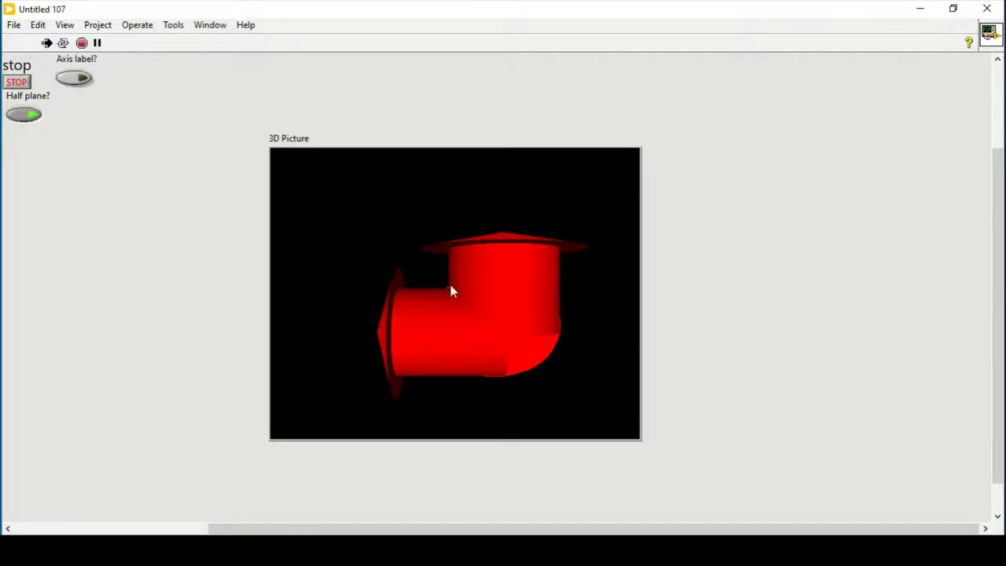
- Stop the VI and set the 3D Picture camera controller to Spherical
{"action": "right_click", "coordinate": [310, 194]}
{"action": "left_click", "coordinate": [165, 151]}
{"action": "left_click", "coordinate": [82, 43]}
{"action": "right_click", "coordinate": [476, 288]}
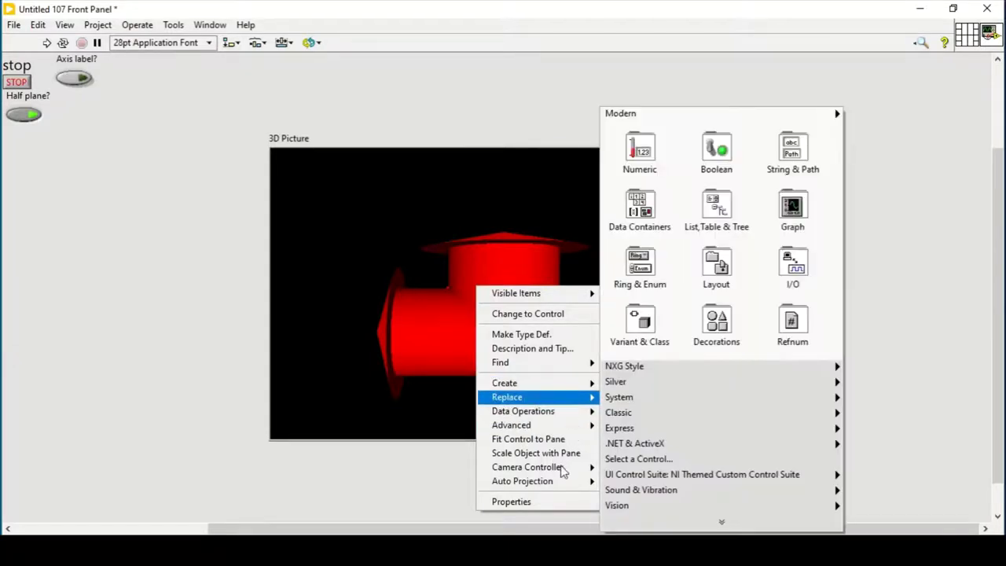
{"action": "mouse_move", "coordinate": [527, 467]}
{"action": "left_click", "coordinate": [611, 481]}
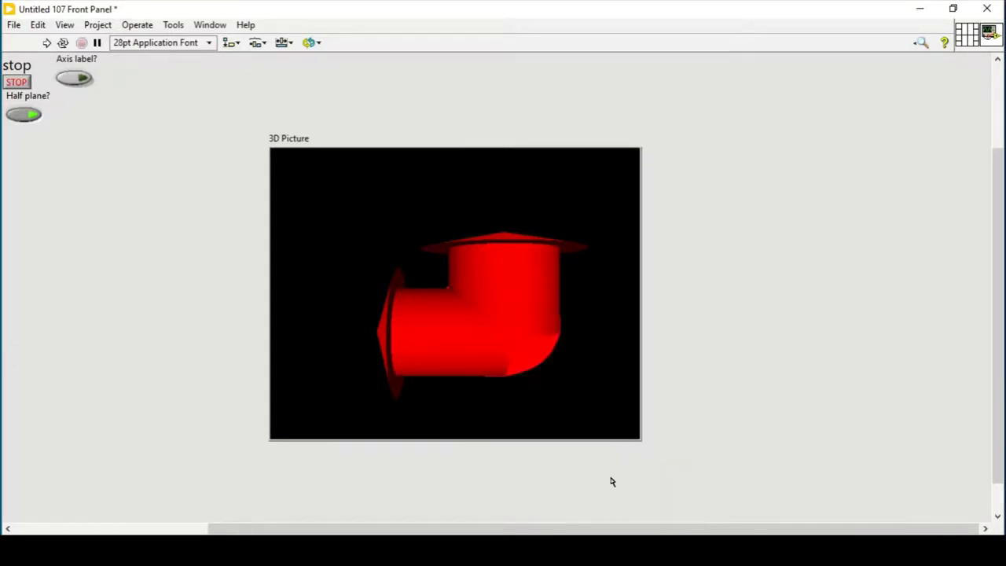
- Run the VI and orbit the red pipe model inside the 3D Picture
{"action": "left_click", "coordinate": [45, 44]}
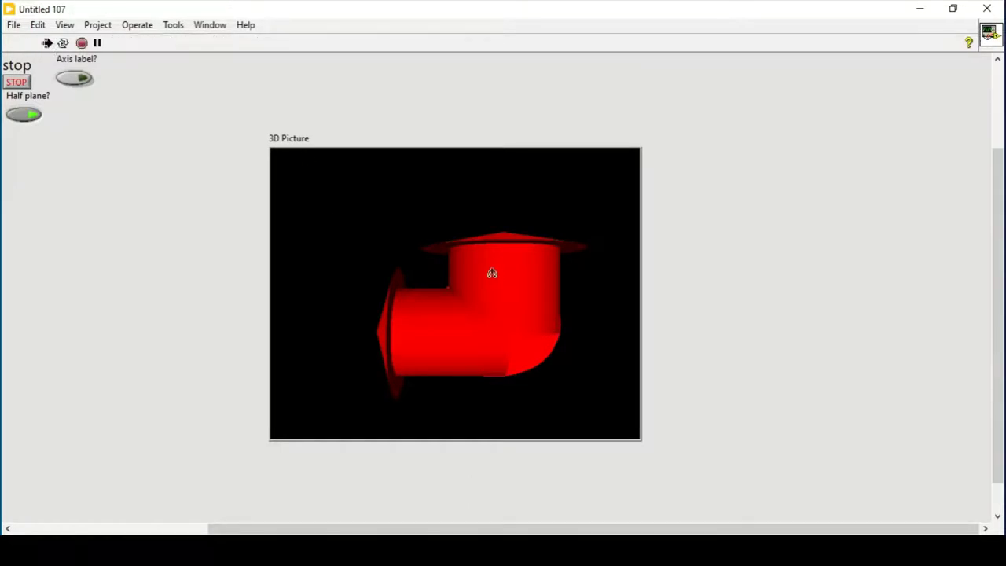
{"action": "mouse_move", "coordinate": [493, 272]}
{"action": "left_mouse_down"}
{"action": "mouse_move", "coordinate": [532, 322]}
{"action": "mouse_move", "coordinate": [538, 355]}
{"action": "mouse_move", "coordinate": [526, 364]}
{"action": "mouse_move", "coordinate": [503, 361]}
{"action": "mouse_move", "coordinate": [461, 252]}
{"action": "mouse_move", "coordinate": [474, 278]}
{"action": "left_mouse_up"}
{"action": "mouse_move", "coordinate": [507, 307]}
{"action": "left_mouse_down"}
{"action": "mouse_move", "coordinate": [466, 225]}
{"action": "mouse_move", "coordinate": [496, 240]}
{"action": "left_mouse_up"}
{"action": "mouse_move", "coordinate": [477, 294]}
{"action": "left_mouse_down"}
{"action": "mouse_move", "coordinate": [537, 343]}
{"action": "mouse_move", "coordinate": [485, 284]}
{"action": "left_mouse_up"}
- Stop the VI and change the constant beside XYZ axis from 1 to 0.03
{"action": "left_click", "coordinate": [81, 42]}
{"action": "left_click", "coordinate": [210, 25]}
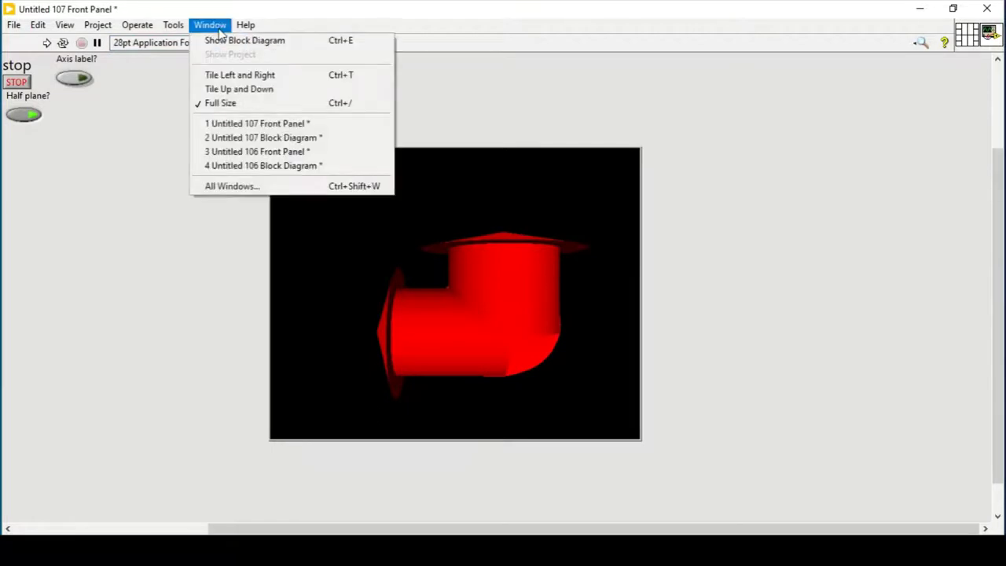
{"action": "left_click", "coordinate": [224, 44]}
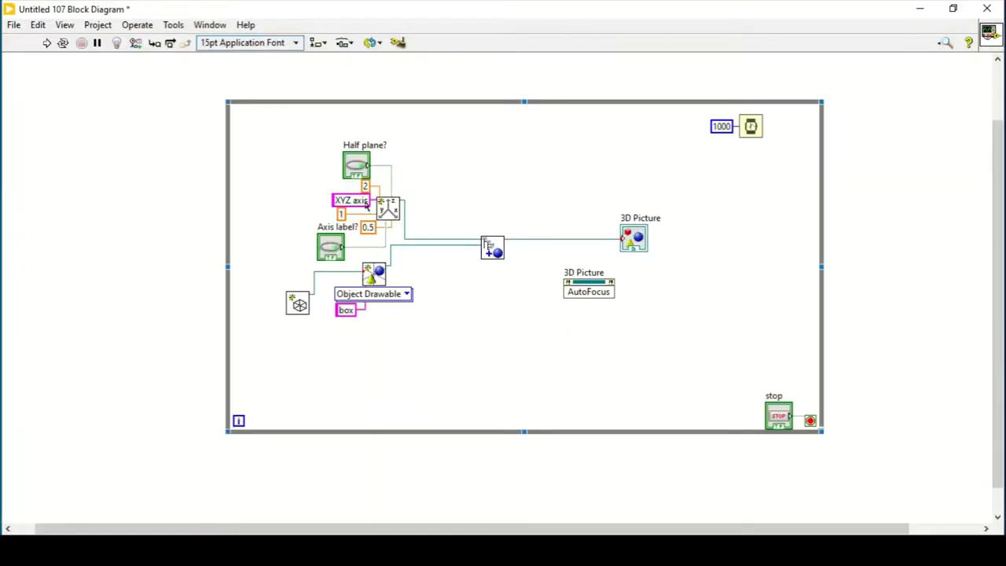
{"action": "left_click", "coordinate": [365, 203]}
{"action": "double_click", "coordinate": [341, 214]}
{"action": "type", "text": "0"}
{"action": "type", "text": "5"}
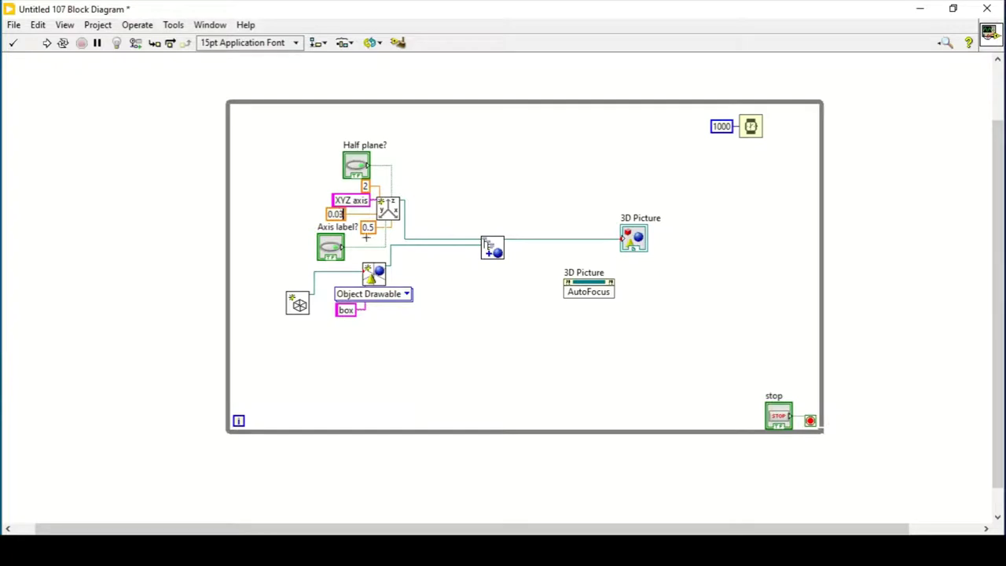
{"action": "left_click", "coordinate": [269, 205]}
{"action": "left_click", "coordinate": [333, 201]}
- Run the VI with Axis label? turned on and orbit the 3D view
{"action": "key", "text": "ctrl+e"}
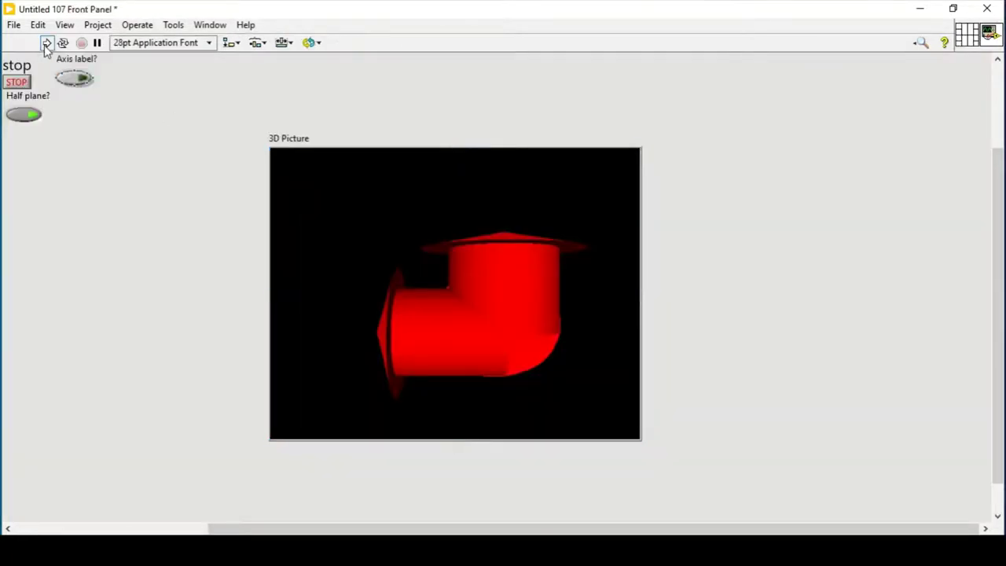
{"action": "left_click", "coordinate": [46, 43]}
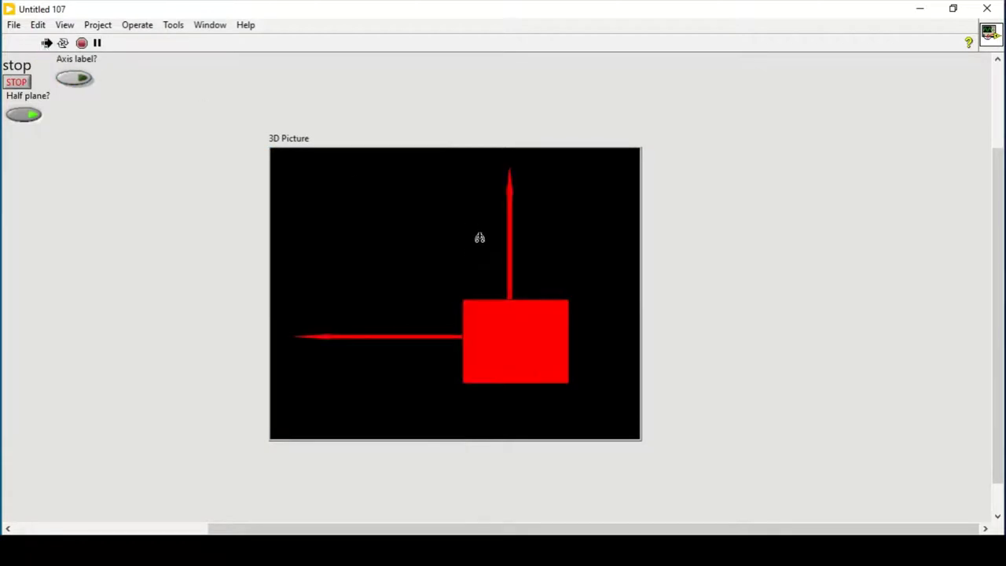
{"action": "left_click", "coordinate": [83, 81]}
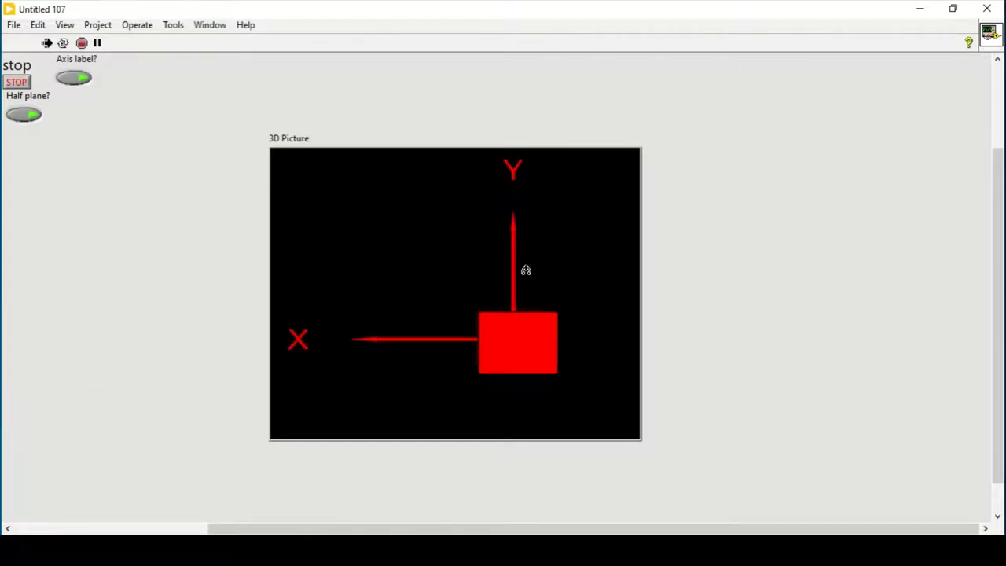
{"action": "left_click_drag", "start_coordinate": [418, 298], "coordinate": [480, 322]}
{"action": "left_click_drag", "start_coordinate": [392, 286], "coordinate": [482, 332]}
- Turn off Half plane?, tilt the scene into perspective, then stop the VI
{"action": "left_click", "coordinate": [27, 118]}
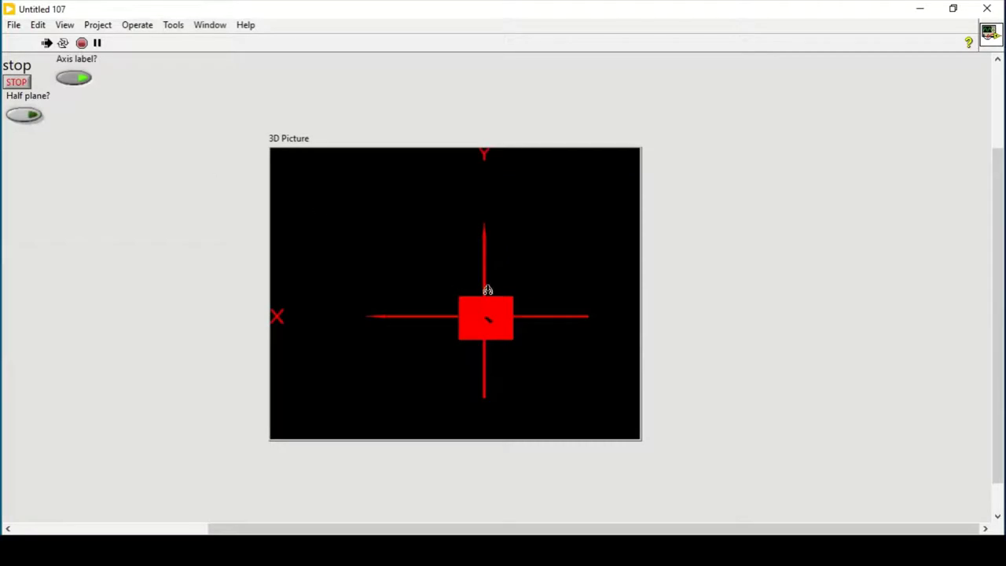
{"action": "mouse_move", "coordinate": [487, 290]}
{"action": "left_mouse_down"}
{"action": "mouse_move", "coordinate": [558, 315]}
{"action": "mouse_move", "coordinate": [535, 330]}
{"action": "mouse_move", "coordinate": [522, 251]}
{"action": "left_mouse_up"}
{"action": "mouse_move", "coordinate": [465, 267]}
{"action": "left_mouse_down"}
{"action": "mouse_move", "coordinate": [523, 294]}
{"action": "mouse_move", "coordinate": [521, 342]}
{"action": "mouse_move", "coordinate": [559, 348]}
{"action": "mouse_move", "coordinate": [539, 317]}
{"action": "mouse_move", "coordinate": [530, 357]}
{"action": "mouse_move", "coordinate": [498, 332]}
{"action": "mouse_move", "coordinate": [498, 349]}
{"action": "left_mouse_up"}
{"action": "left_click", "coordinate": [82, 44]}
{"action": "left_click", "coordinate": [210, 24]}
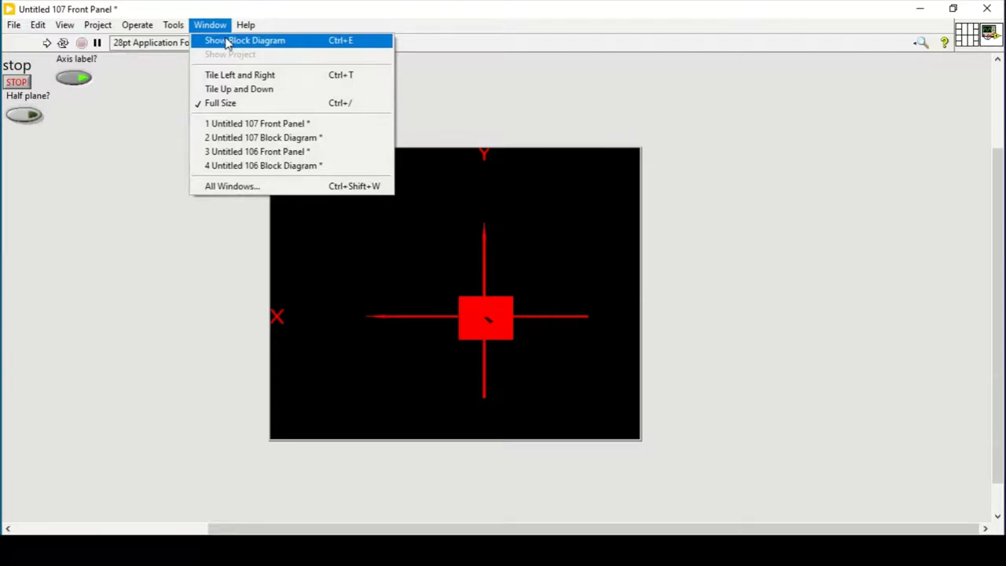
- Delete the AutoFocus property node and place a 3D Picture Setup Camera invoke node in the loop
{"action": "left_click", "coordinate": [227, 41]}
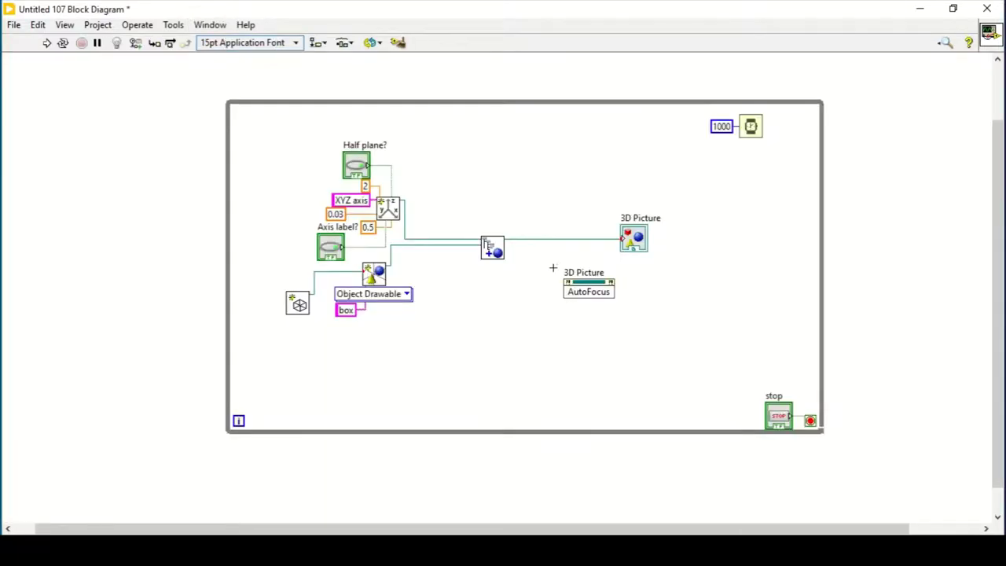
{"action": "left_click_drag", "start_coordinate": [553, 270], "coordinate": [622, 310]}
{"action": "key", "text": "Delete"}
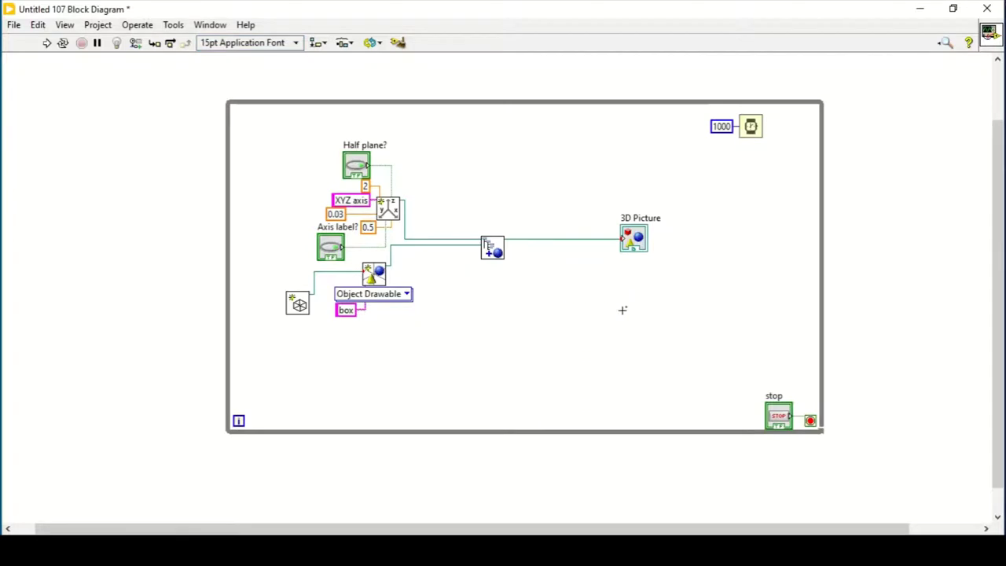
{"action": "right_click", "coordinate": [632, 245]}
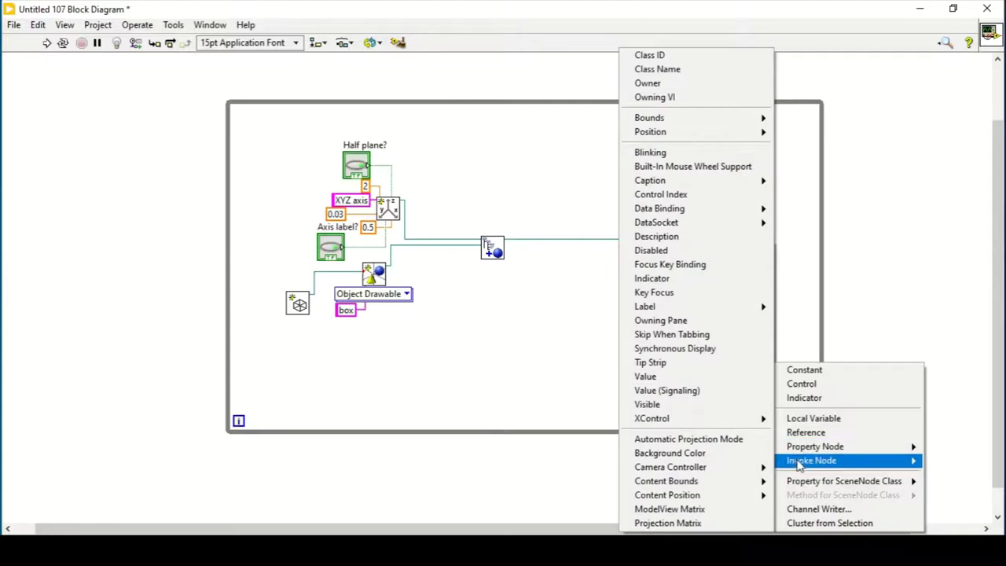
{"action": "mouse_move", "coordinate": [811, 461]}
{"action": "left_click", "coordinate": [727, 511]}
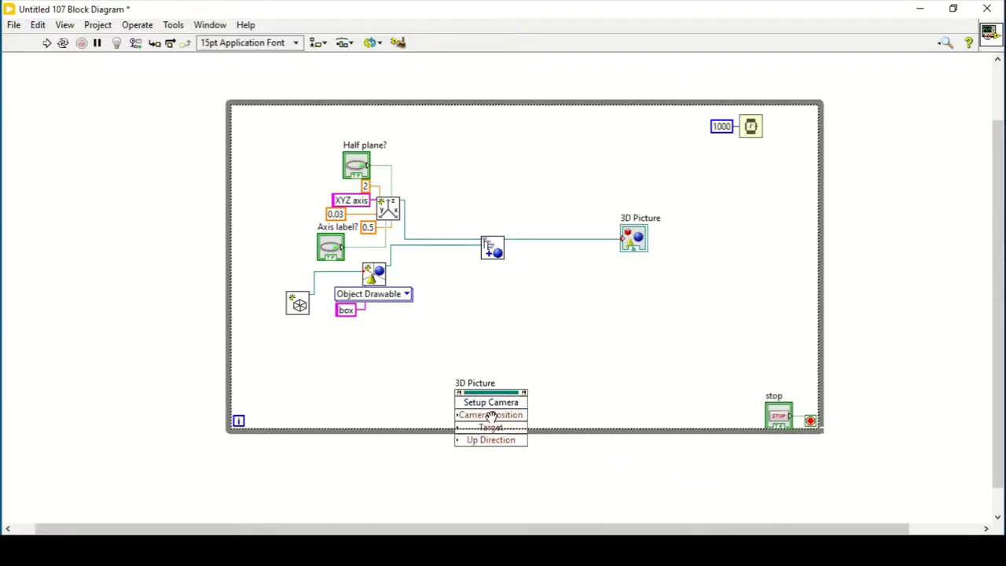
{"action": "left_click", "coordinate": [478, 358]}
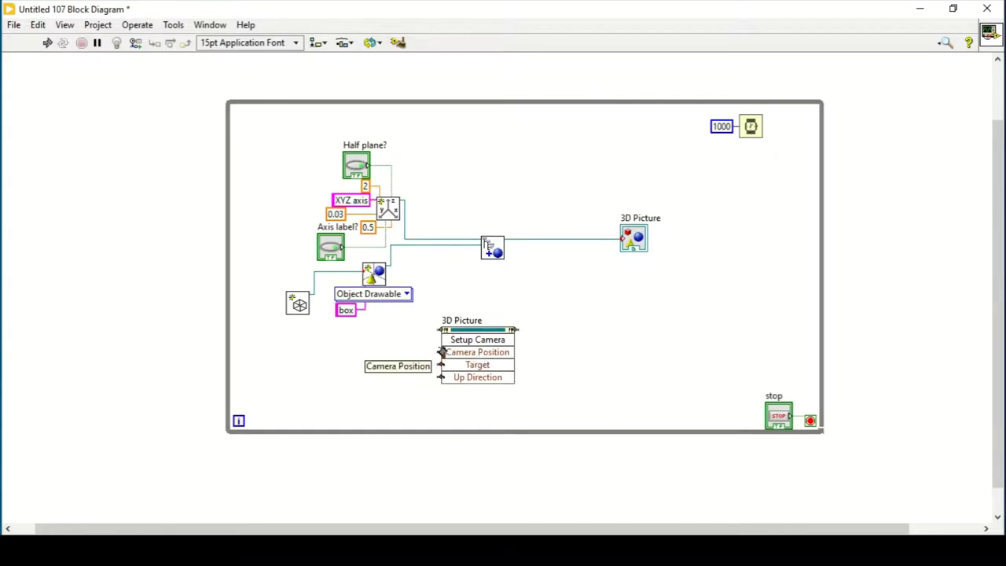
- Create Camera Position, Target and Up Direction controls on the Setup Camera node's inputs
{"action": "right_click", "coordinate": [441, 352]}
{"action": "left_click", "coordinate": [513, 200]}
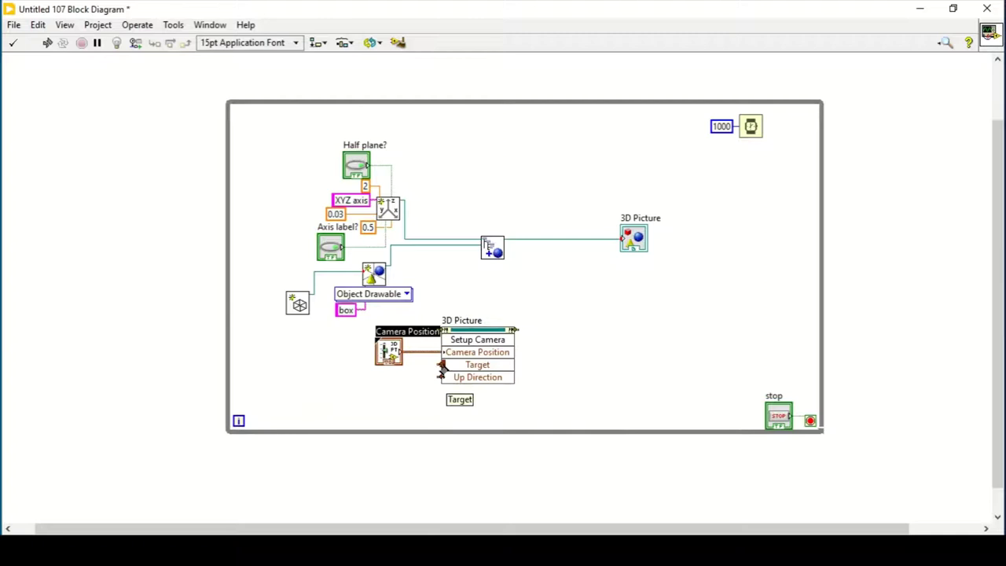
{"action": "right_click", "coordinate": [441, 370]}
{"action": "left_click", "coordinate": [514, 205]}
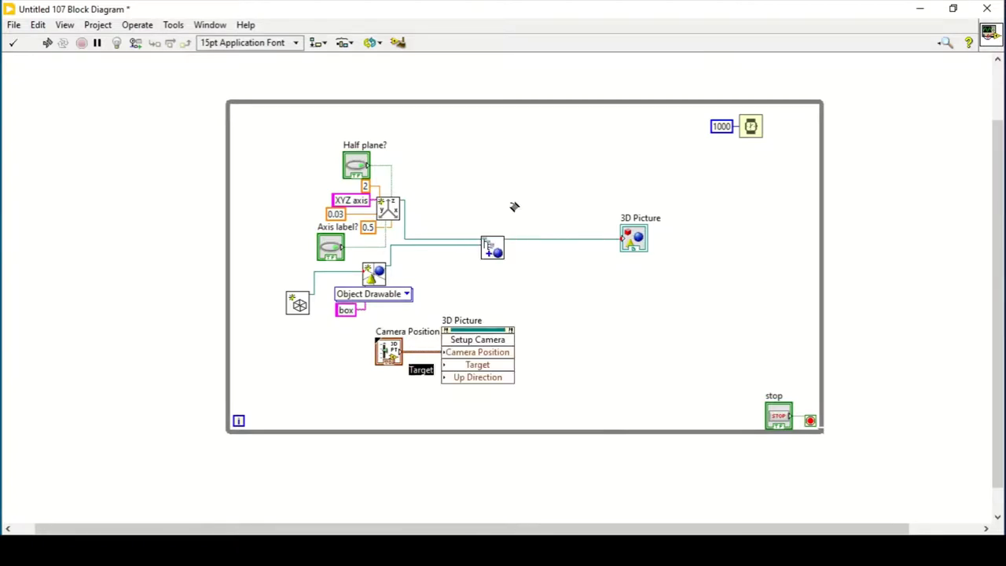
{"action": "left_click_drag", "start_coordinate": [423, 388], "coordinate": [368, 393]}
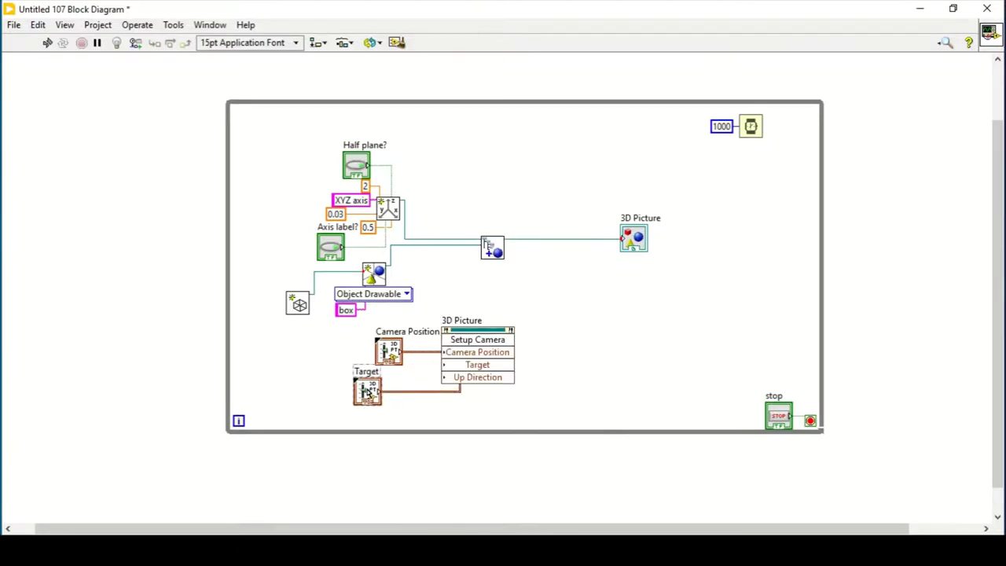
{"action": "right_click", "coordinate": [445, 378]}
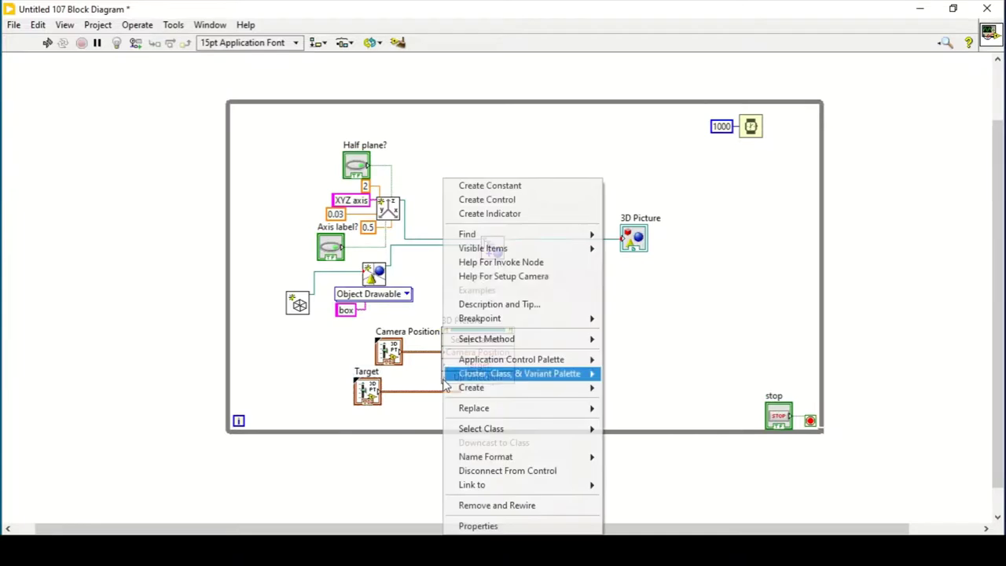
{"action": "left_click", "coordinate": [517, 199]}
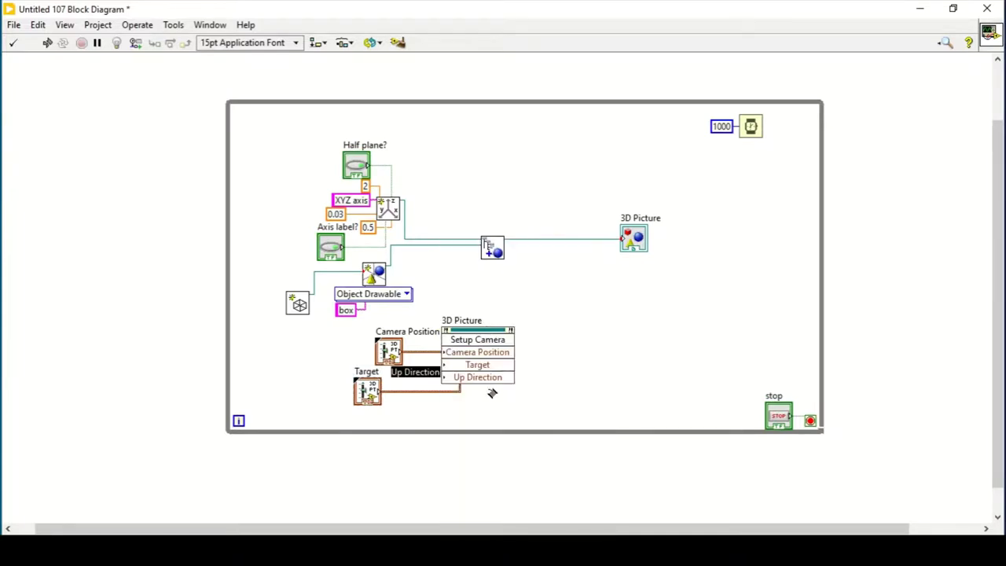
{"action": "key", "text": "ctrl+e"}
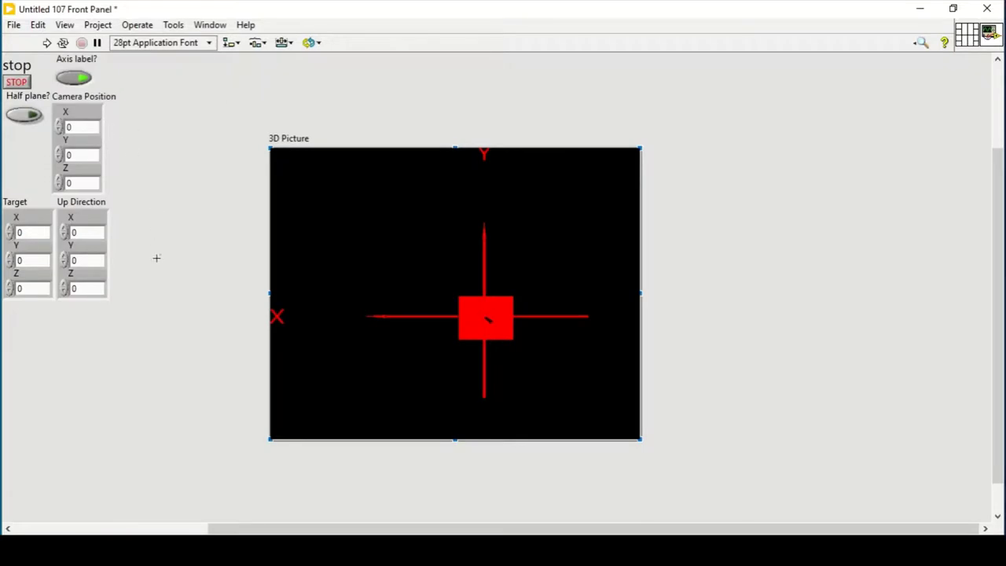
- Move Camera Position, Target and Up Direction to the right of the 3D Picture
{"action": "mouse_move", "coordinate": [156, 257]}
{"action": "left_mouse_down"}
{"action": "mouse_move", "coordinate": [55, 177]}
{"action": "mouse_move", "coordinate": [760, 183]}
{"action": "left_mouse_up"}
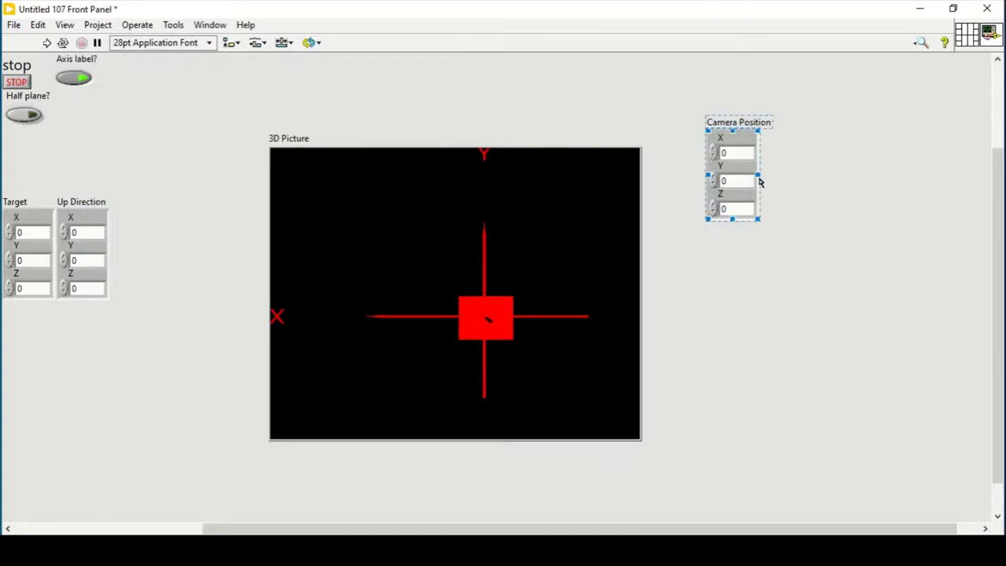
{"action": "mouse_move", "coordinate": [86, 256]}
{"action": "left_mouse_down"}
{"action": "mouse_move", "coordinate": [429, 351]}
{"action": "mouse_move", "coordinate": [774, 426]}
{"action": "left_mouse_up"}
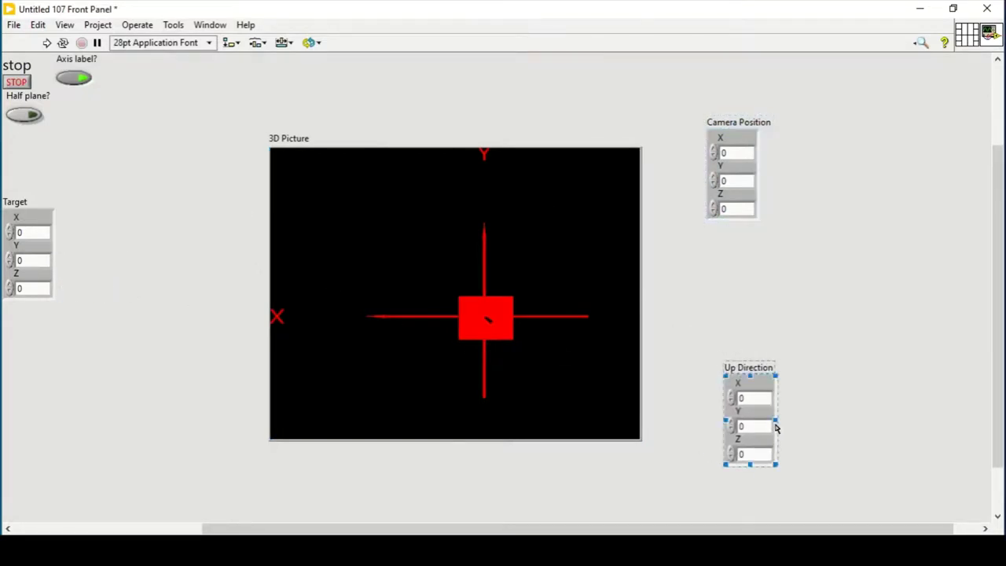
{"action": "left_click", "coordinate": [54, 267]}
{"action": "mouse_move", "coordinate": [54, 269]}
{"action": "left_mouse_down"}
{"action": "mouse_move", "coordinate": [352, 251]}
{"action": "mouse_move", "coordinate": [755, 312]}
{"action": "left_mouse_up"}
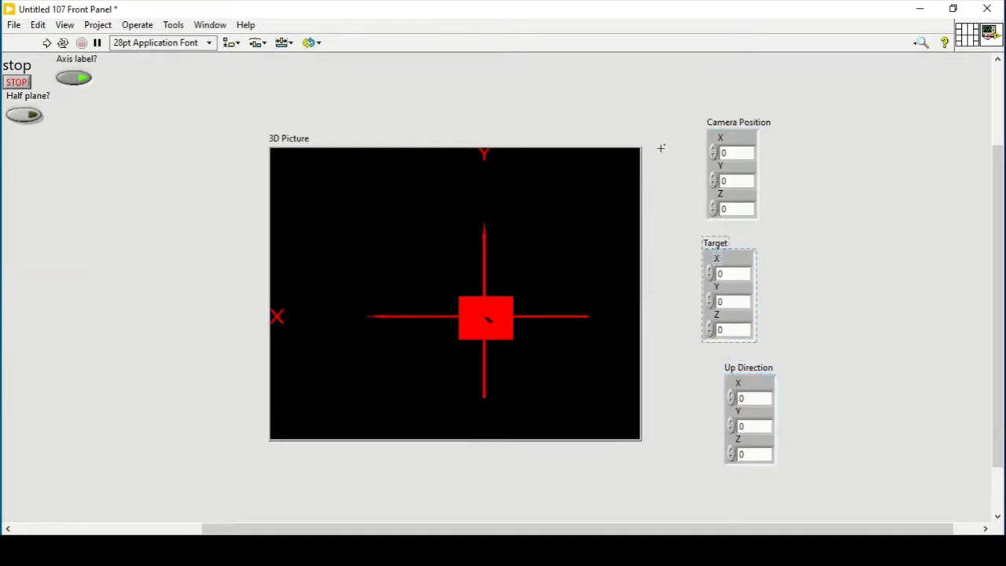
- Align the three clusters' left edges, space them evenly, and move both toggles left of the picture
{"action": "left_click_drag", "start_coordinate": [685, 93], "coordinate": [801, 484]}
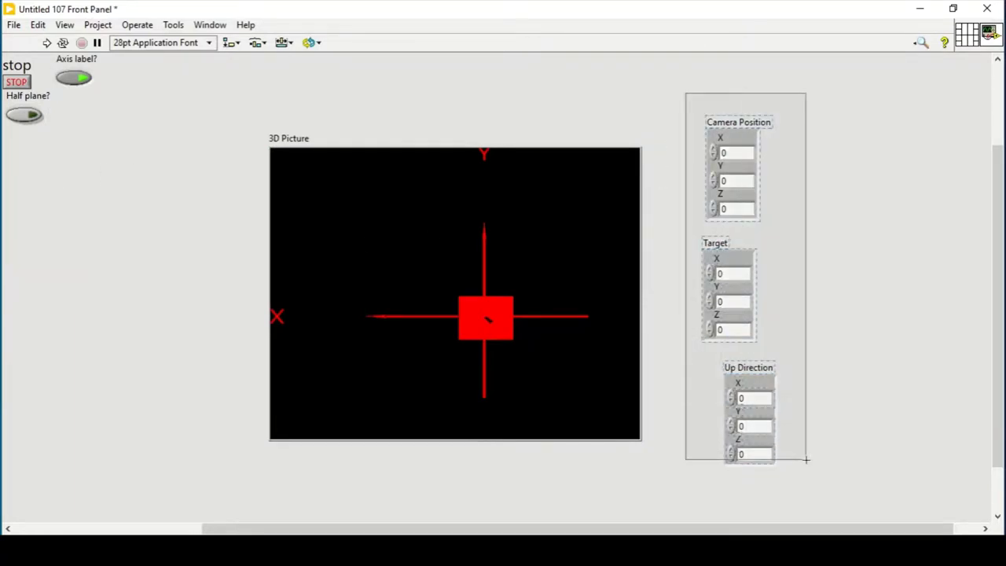
{"action": "left_click", "coordinate": [232, 44]}
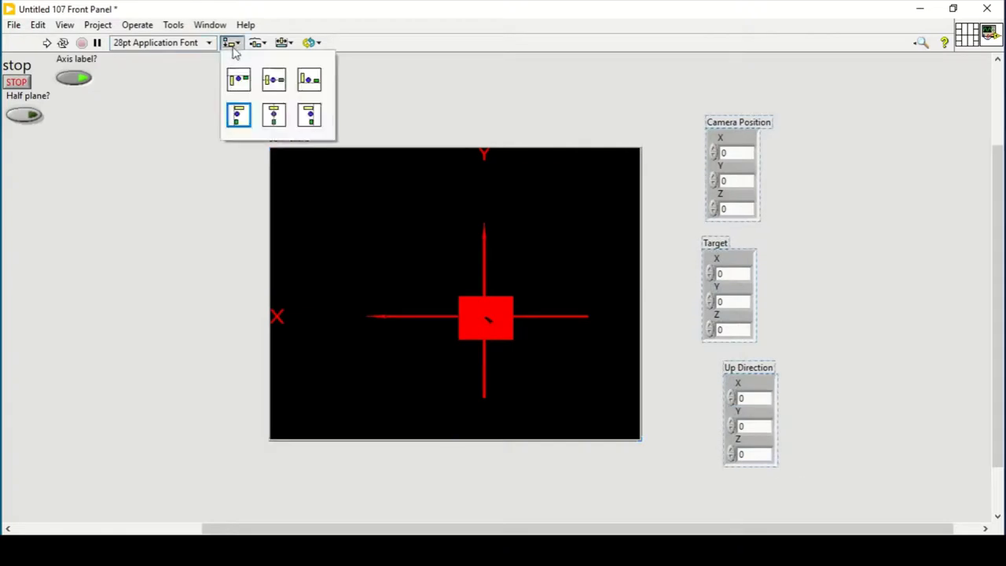
{"action": "left_click", "coordinate": [239, 116]}
{"action": "left_click", "coordinate": [258, 43]}
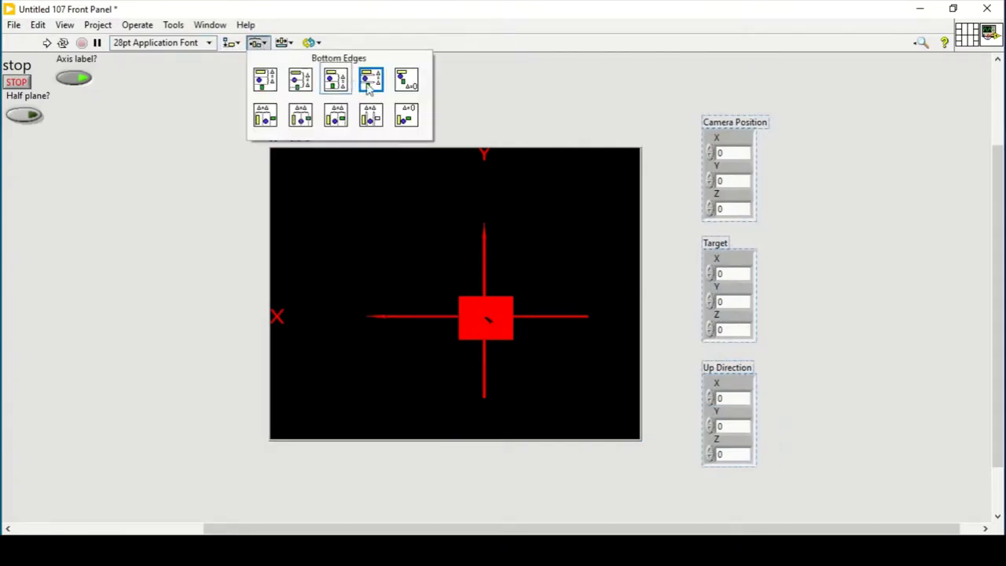
{"action": "left_click", "coordinate": [376, 88]}
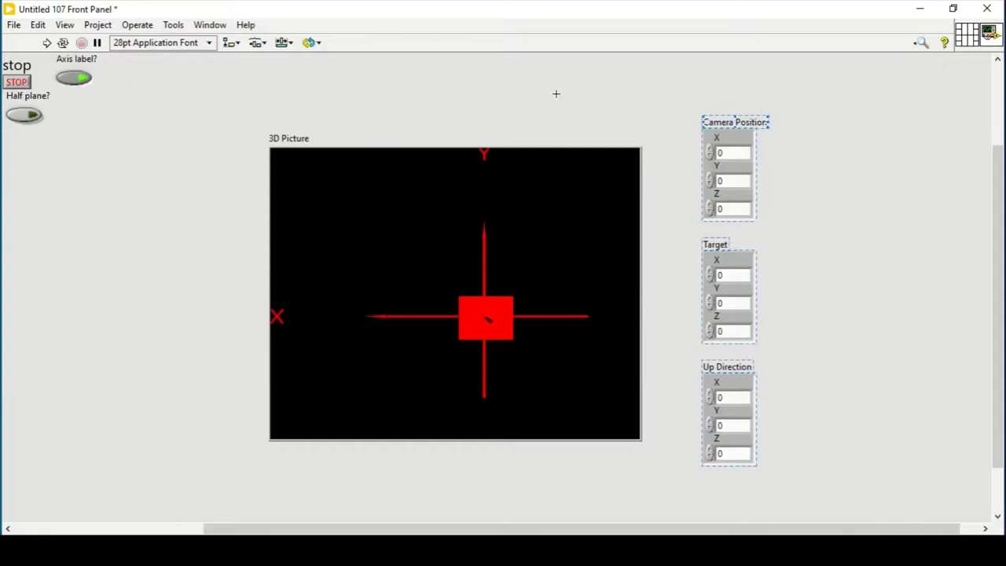
{"action": "left_click_drag", "start_coordinate": [85, 90], "coordinate": [178, 250]}
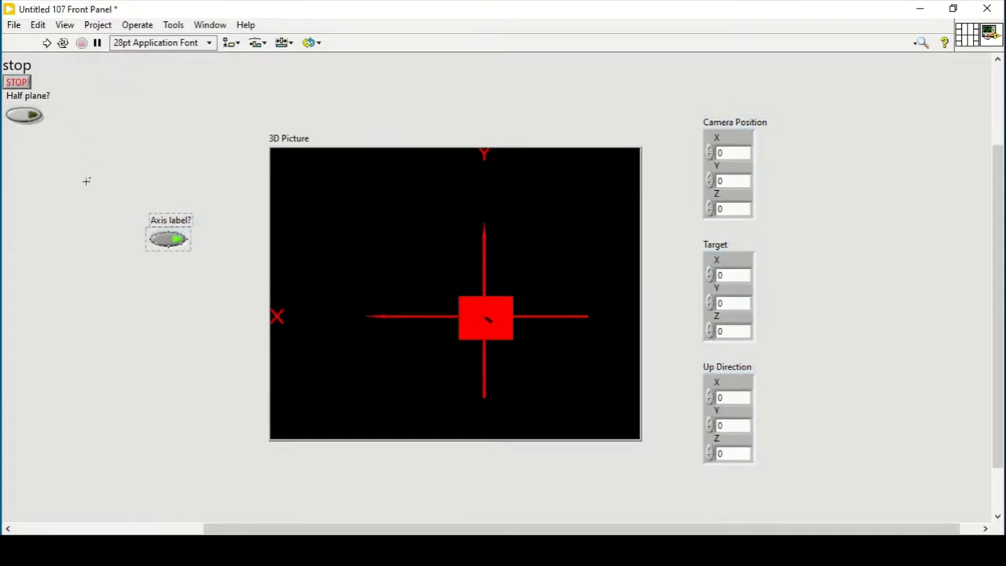
{"action": "left_click_drag", "start_coordinate": [21, 127], "coordinate": [166, 311]}
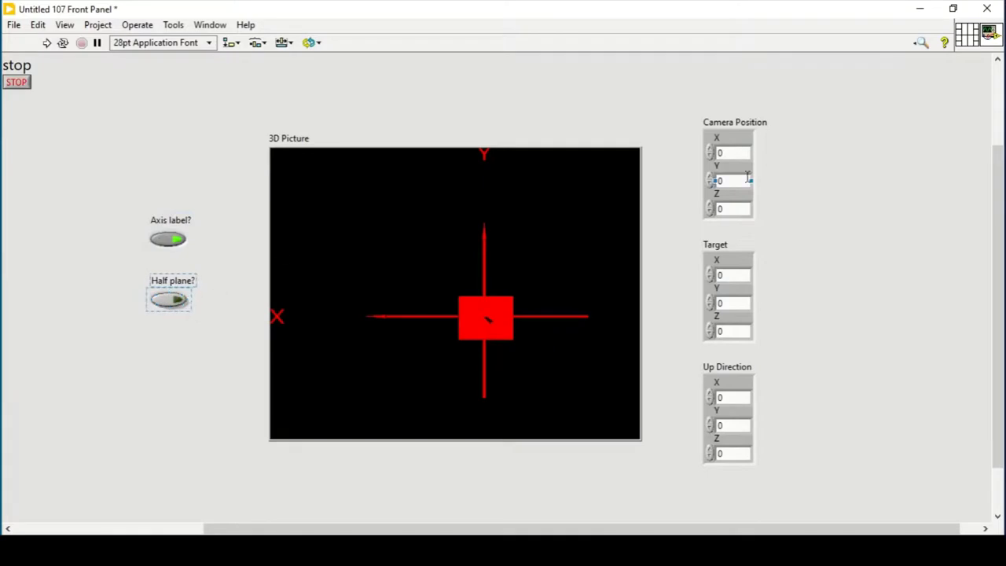
- Raise the Camera Position X, Y, Z values, Target Z to 1 and Up Direction Z to 1
{"action": "left_click", "coordinate": [711, 179]}
{"action": "left_click", "coordinate": [711, 150]}
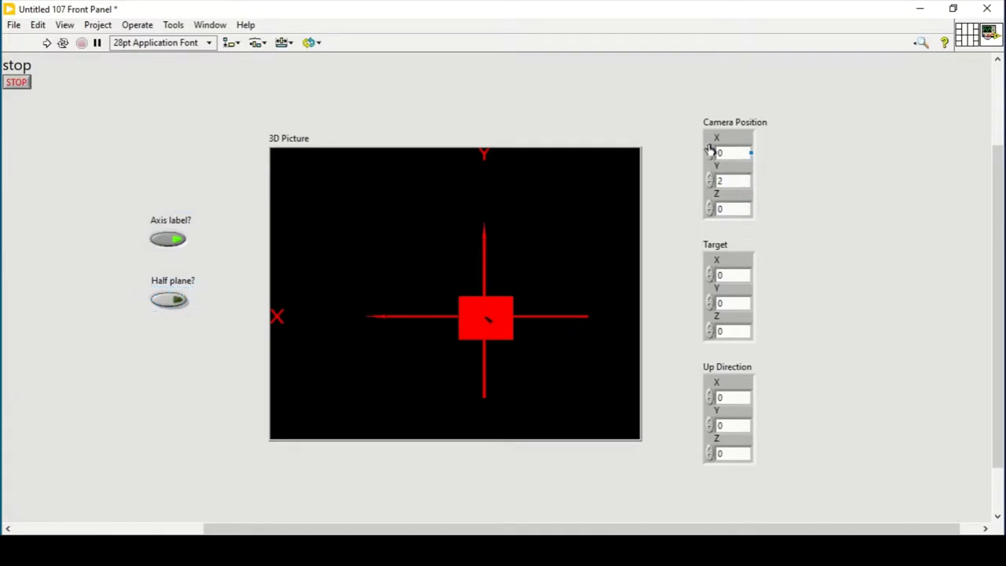
{"action": "left_click", "coordinate": [710, 207]}
{"action": "left_click", "coordinate": [710, 207]}
{"action": "left_click", "coordinate": [710, 179]}
{"action": "double_click", "coordinate": [710, 178]}
{"action": "left_click", "coordinate": [710, 151]}
{"action": "left_click", "coordinate": [710, 331]}
{"action": "left_click", "coordinate": [710, 454]}
- Run the VI, rotate the view, and nudge Target X up and back to 0
{"action": "left_click", "coordinate": [54, 48]}
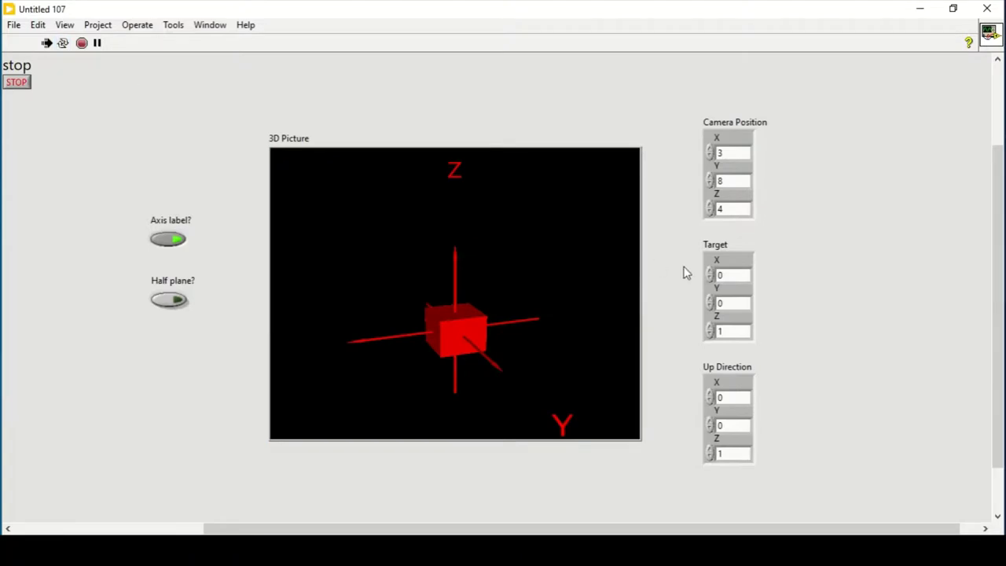
{"action": "mouse_move", "coordinate": [417, 296]}
{"action": "left_mouse_down"}
{"action": "mouse_move", "coordinate": [482, 291]}
{"action": "mouse_move", "coordinate": [418, 283]}
{"action": "left_mouse_up"}
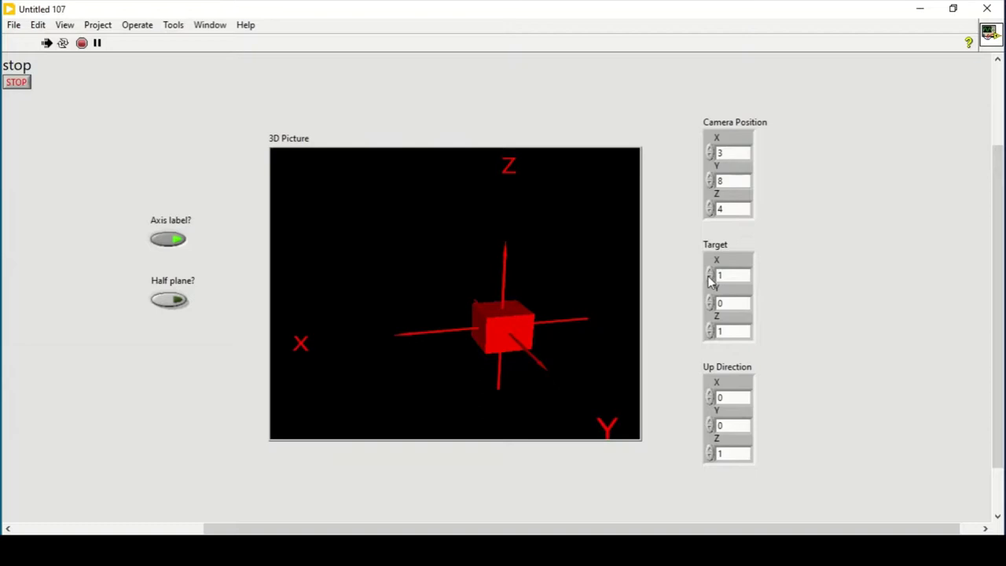
{"action": "left_click", "coordinate": [710, 280]}
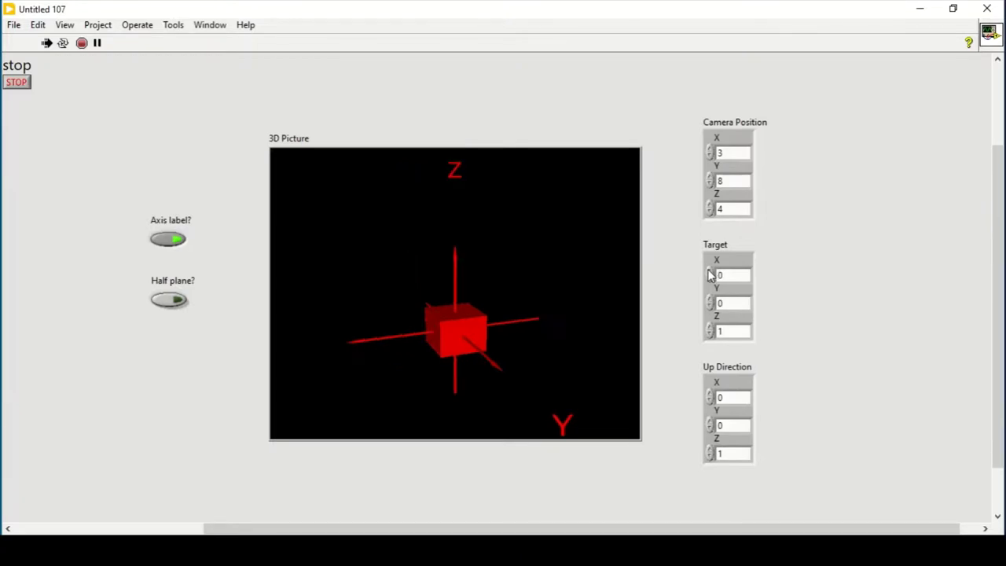
{"action": "left_click", "coordinate": [713, 304]}
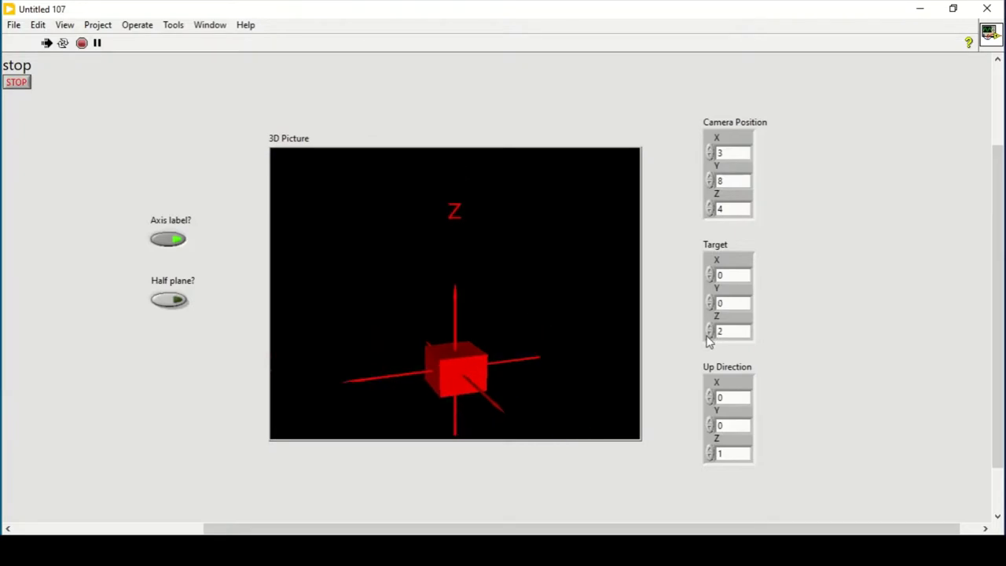
- Lower Target Z to 1 and step Camera Position Y, Z and X upward to move the camera out
{"action": "left_click", "coordinate": [708, 336]}
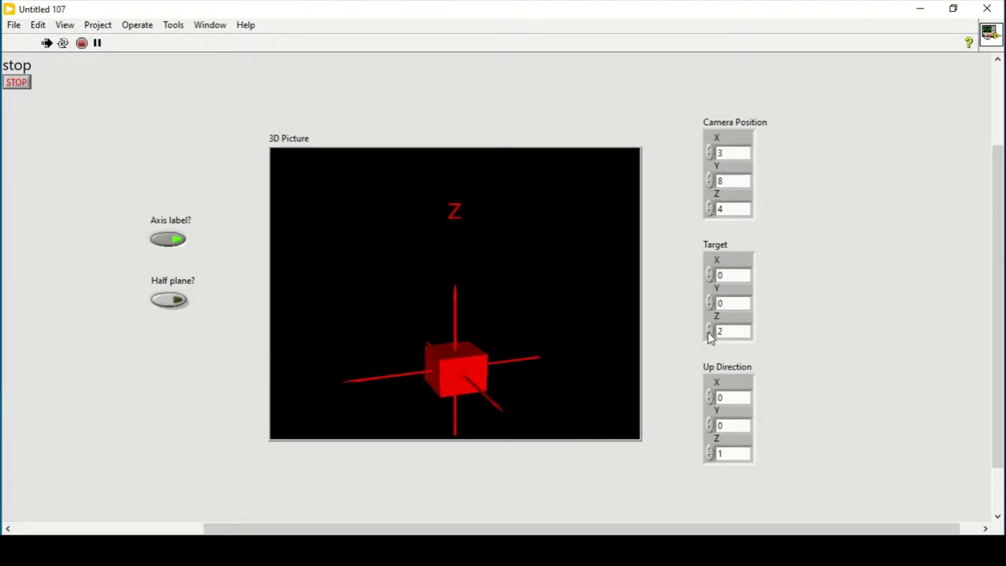
{"action": "left_click", "coordinate": [709, 178]}
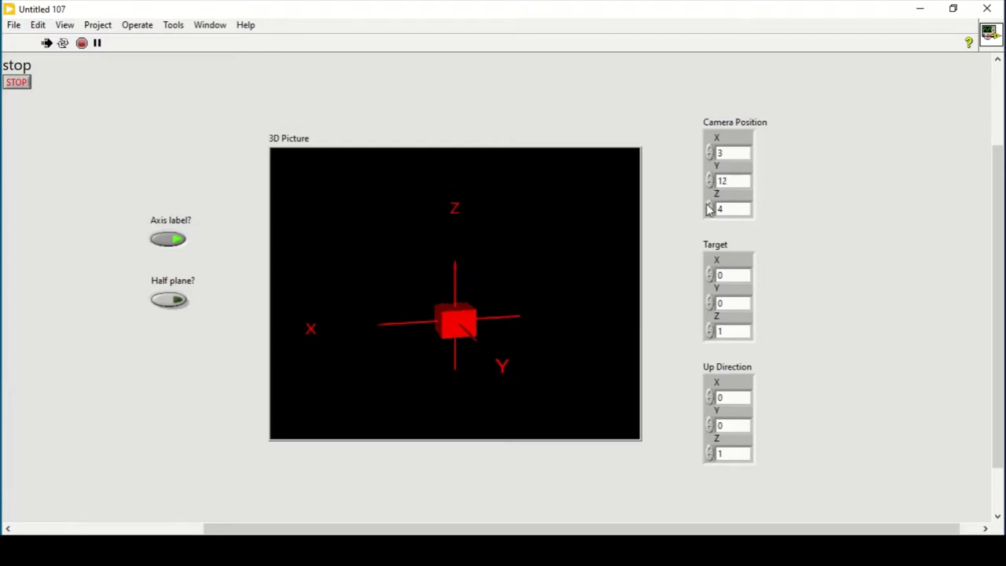
{"action": "left_click", "coordinate": [708, 205]}
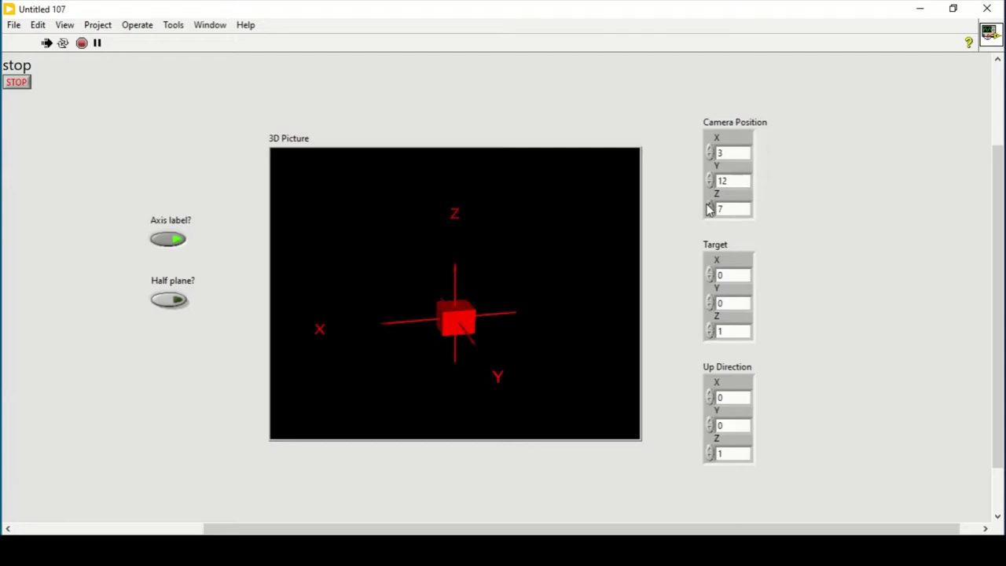
{"action": "left_click", "coordinate": [708, 205]}
{"action": "left_click", "coordinate": [708, 206]}
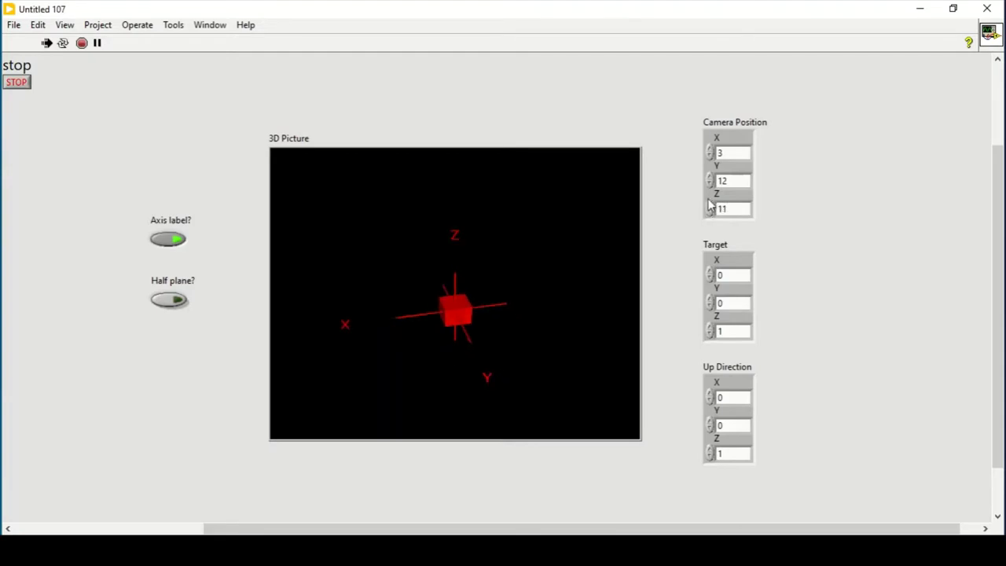
{"action": "left_click", "coordinate": [709, 150]}
{"action": "left_click", "coordinate": [709, 149]}
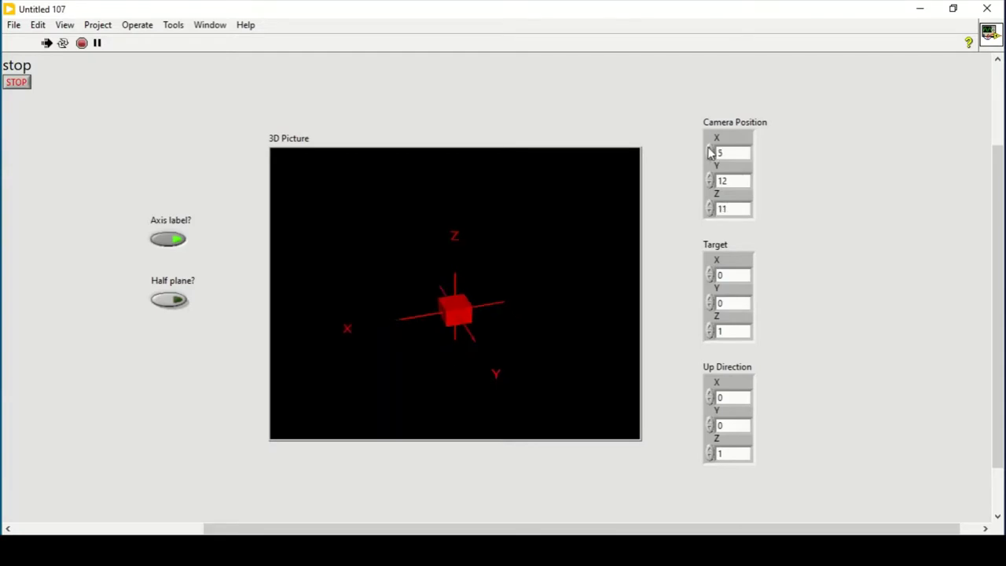
{"action": "left_click", "coordinate": [709, 150]}
{"action": "left_click", "coordinate": [709, 149]}
{"action": "left_click", "coordinate": [709, 149]}
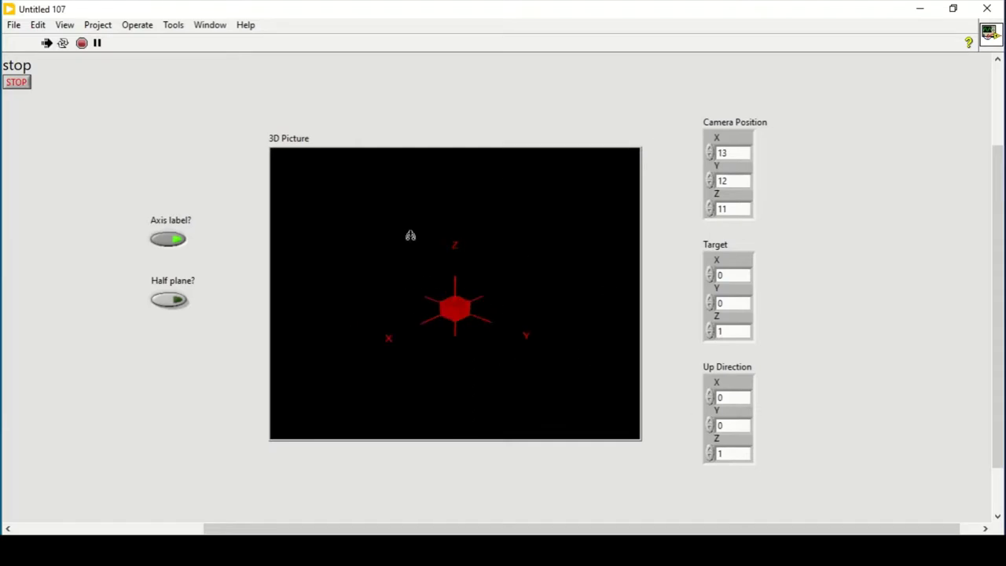
- Stop the running VI and switch to the block diagram
{"action": "left_click", "coordinate": [82, 43]}
{"action": "left_click", "coordinate": [210, 24]}
{"action": "left_click", "coordinate": [209, 42]}
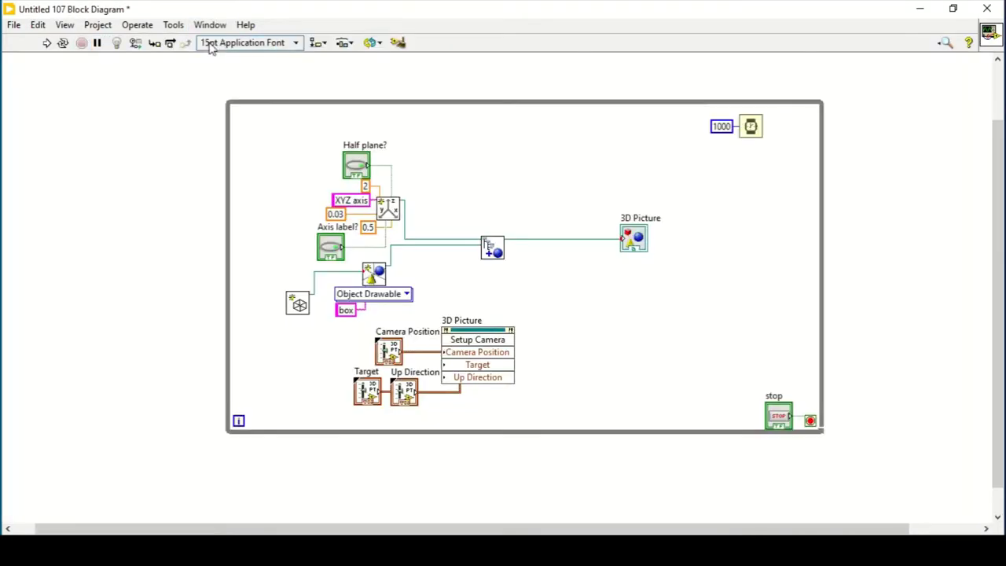
{"action": "left_click", "coordinate": [351, 200]}
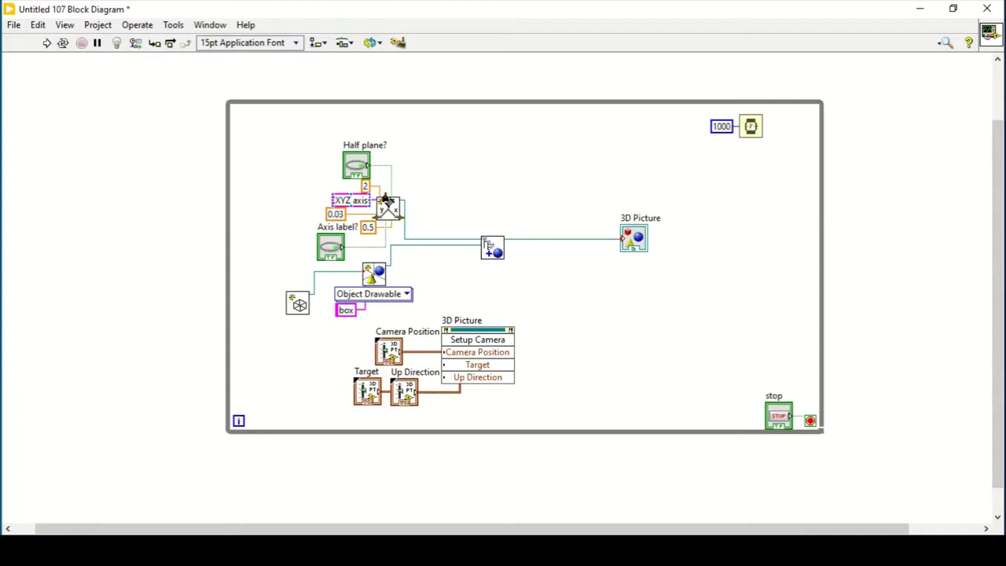
- Place two Color Change VIs, wiring one to the axes node and the copy to the box shape node
{"action": "right_click", "coordinate": [260, 185]}
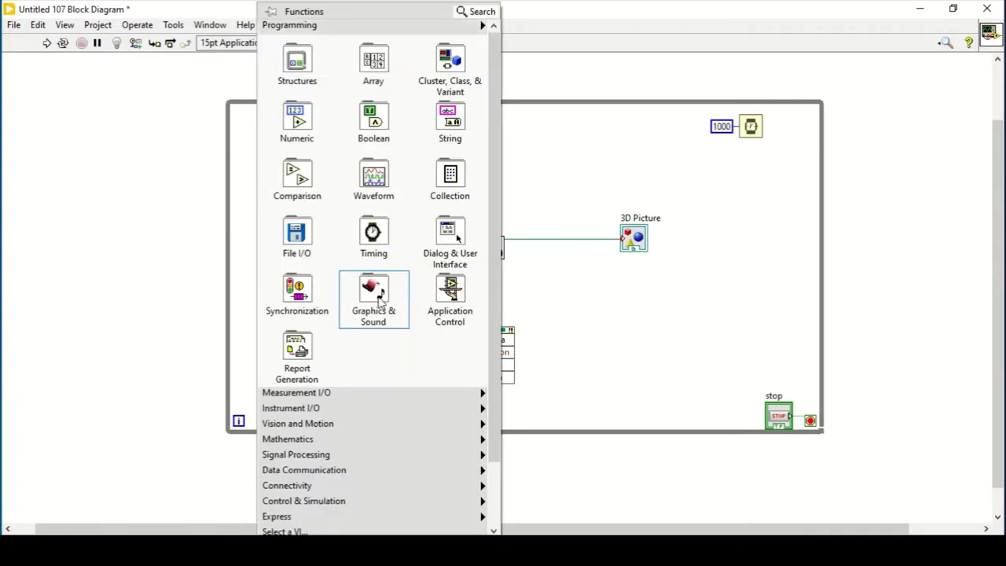
{"action": "mouse_move", "coordinate": [374, 301]}
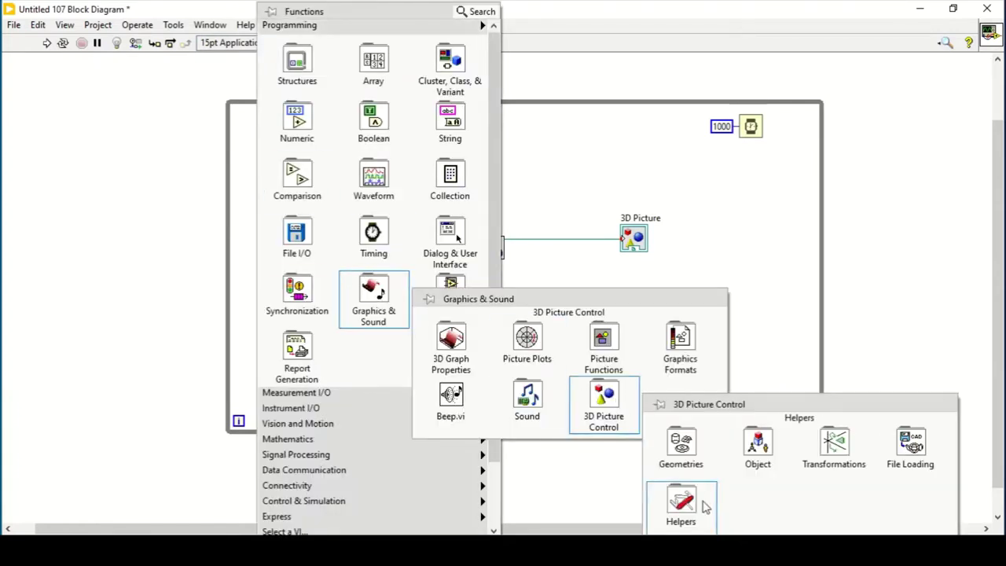
{"action": "mouse_move", "coordinate": [681, 507]}
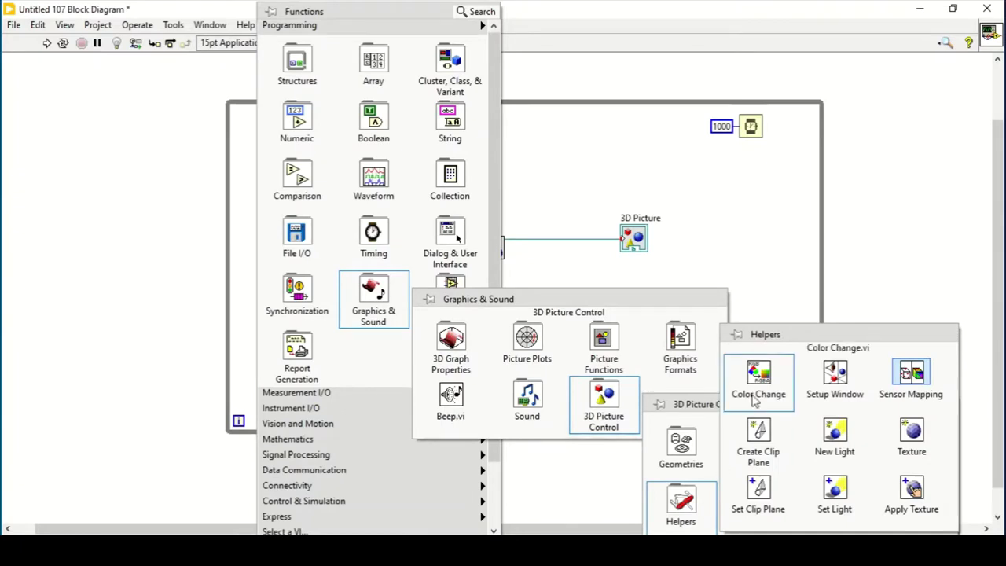
{"action": "left_click", "coordinate": [755, 401]}
{"action": "left_click", "coordinate": [250, 163]}
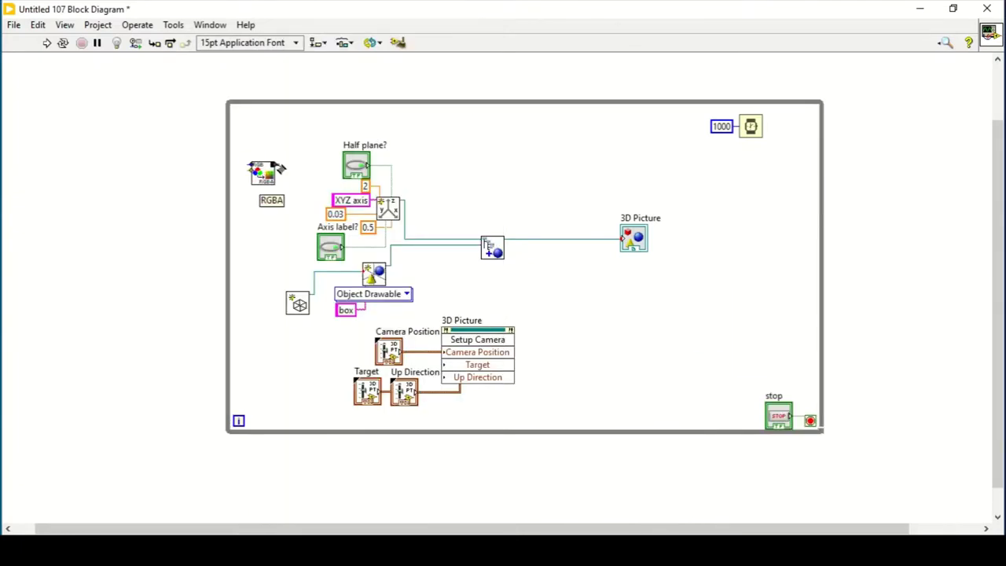
{"action": "left_click", "coordinate": [275, 166]}
{"action": "left_click", "coordinate": [385, 202]}
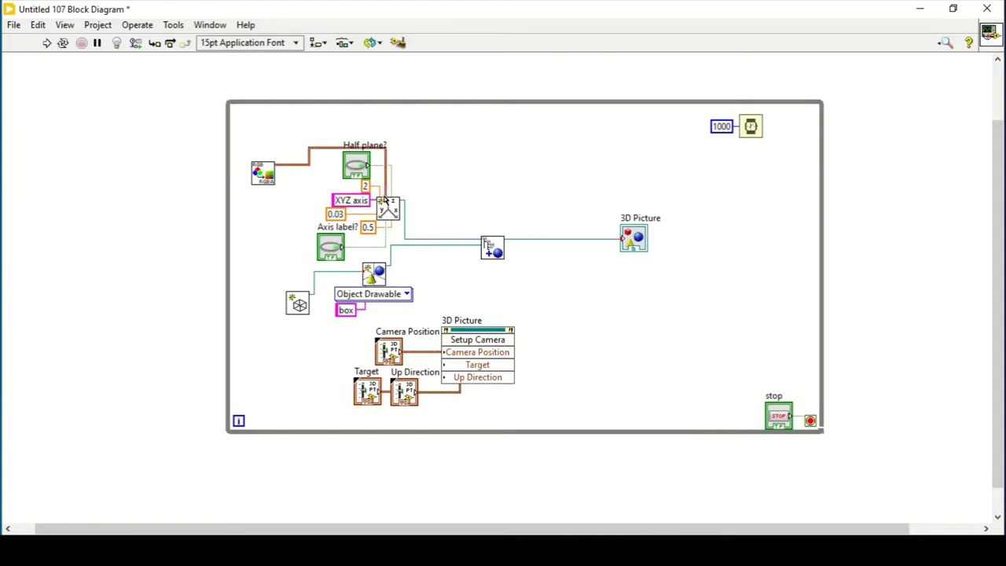
{"action": "left_click_drag", "start_coordinate": [275, 167], "coordinate": [291, 341], "text": "ctrl"}
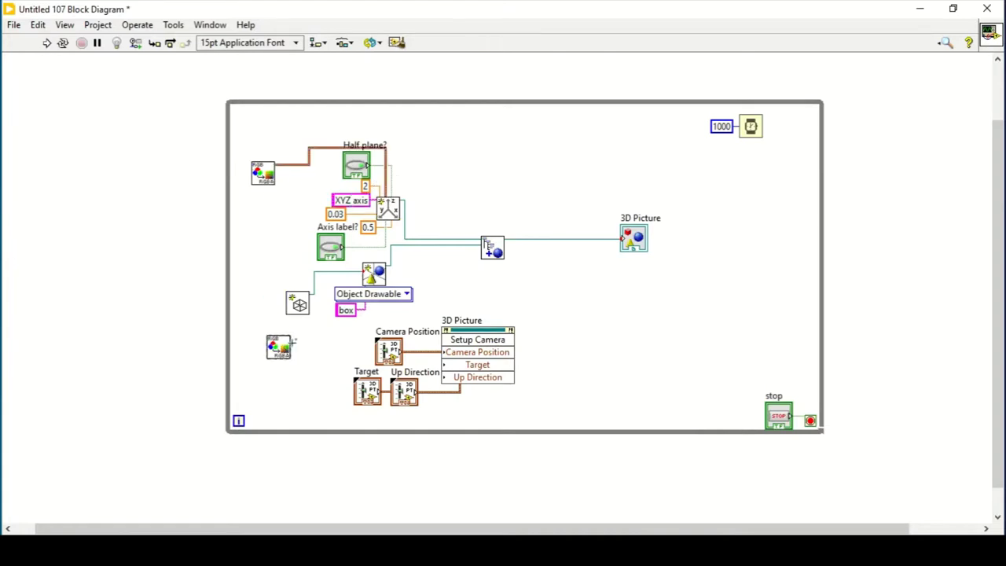
{"action": "left_click", "coordinate": [290, 338]}
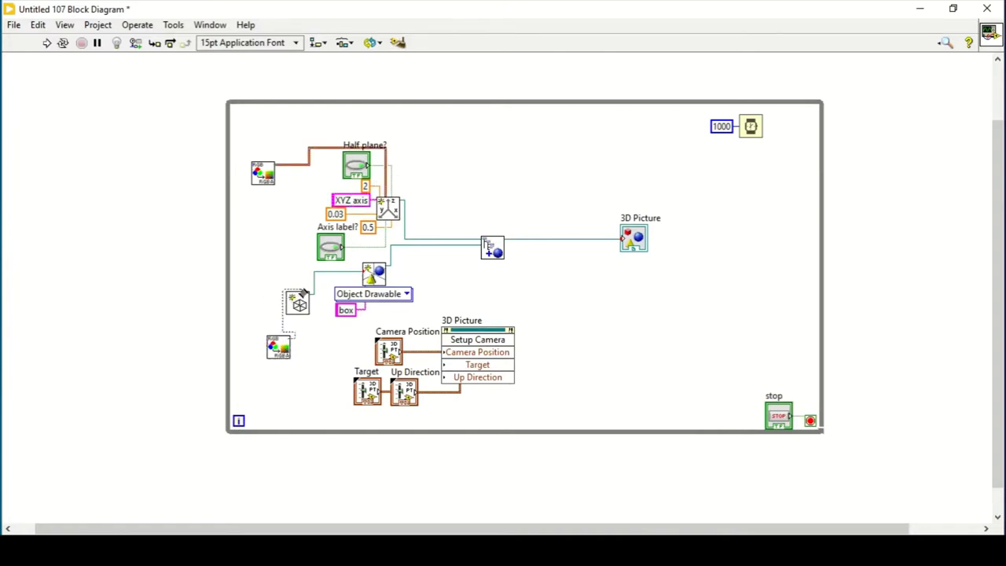
{"action": "left_click", "coordinate": [302, 294]}
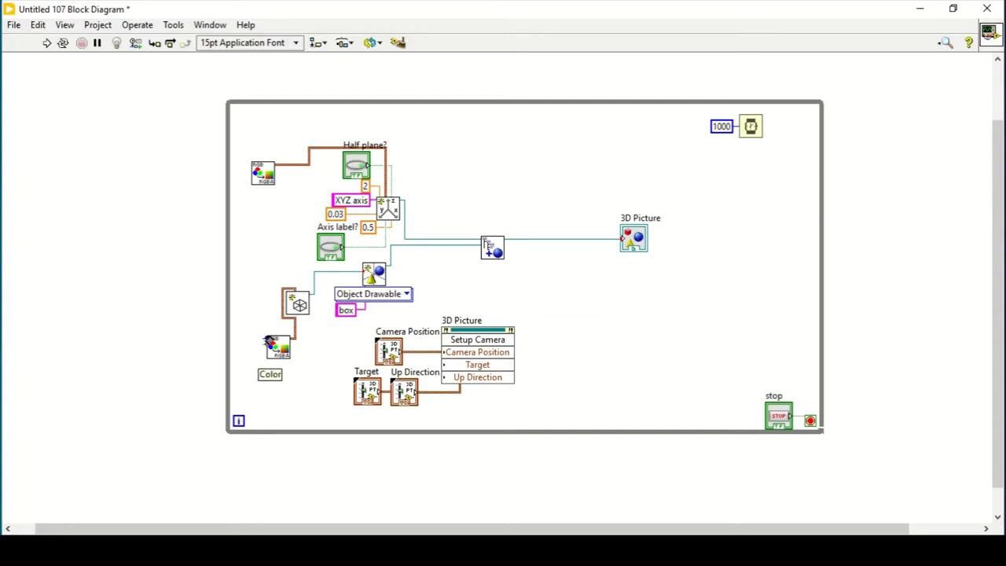
- Create Color and Color 2 controls on the two Color Change inputs, with Color moved outside the loop
{"action": "right_click", "coordinate": [254, 169]}
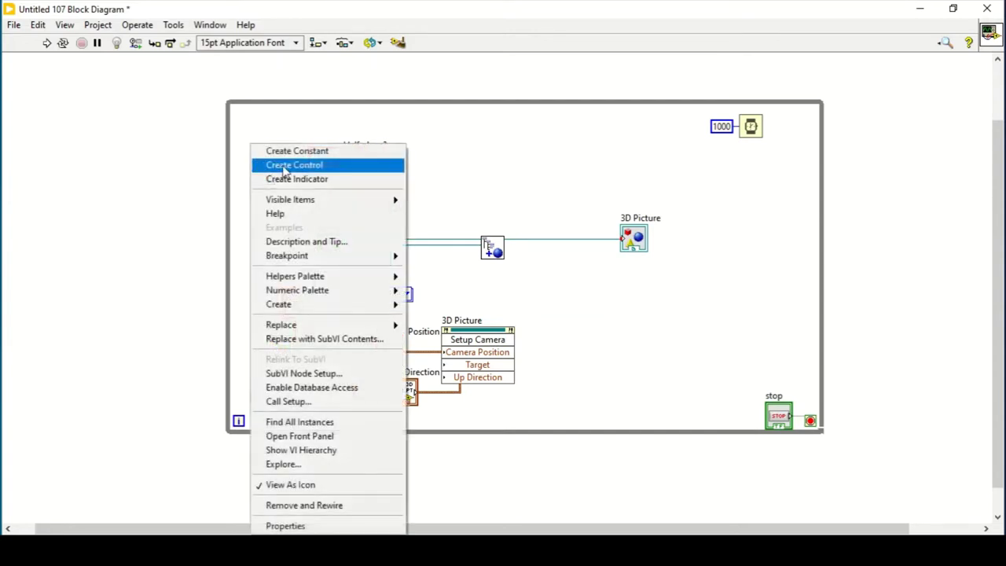
{"action": "left_click", "coordinate": [284, 167]}
{"action": "mouse_move", "coordinate": [243, 180]}
{"action": "left_mouse_down"}
{"action": "mouse_move", "coordinate": [198, 182]}
{"action": "mouse_move", "coordinate": [249, 211]}
{"action": "left_mouse_up"}
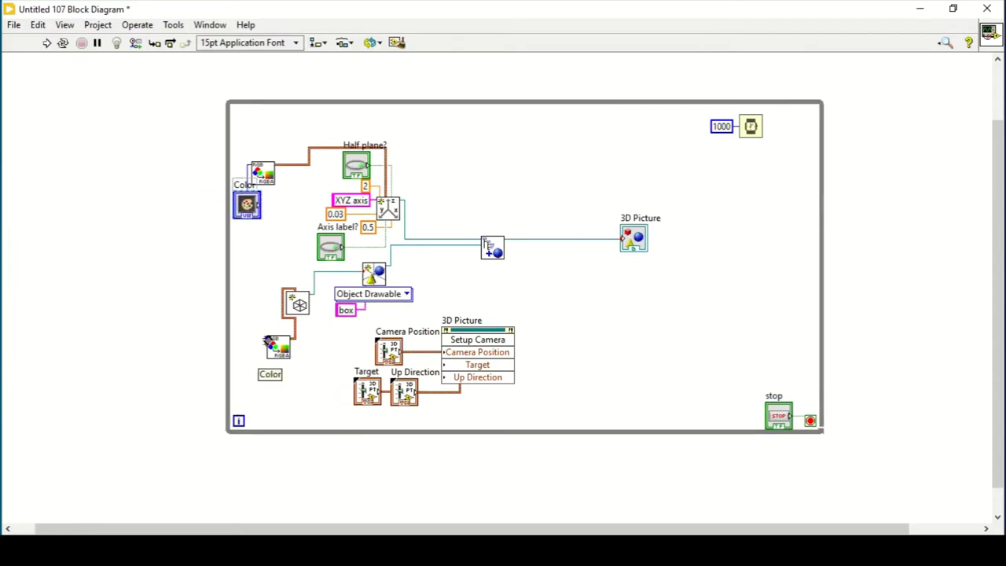
{"action": "right_click", "coordinate": [267, 346]}
{"action": "left_click", "coordinate": [319, 166]}
{"action": "double_click", "coordinate": [252, 337]}
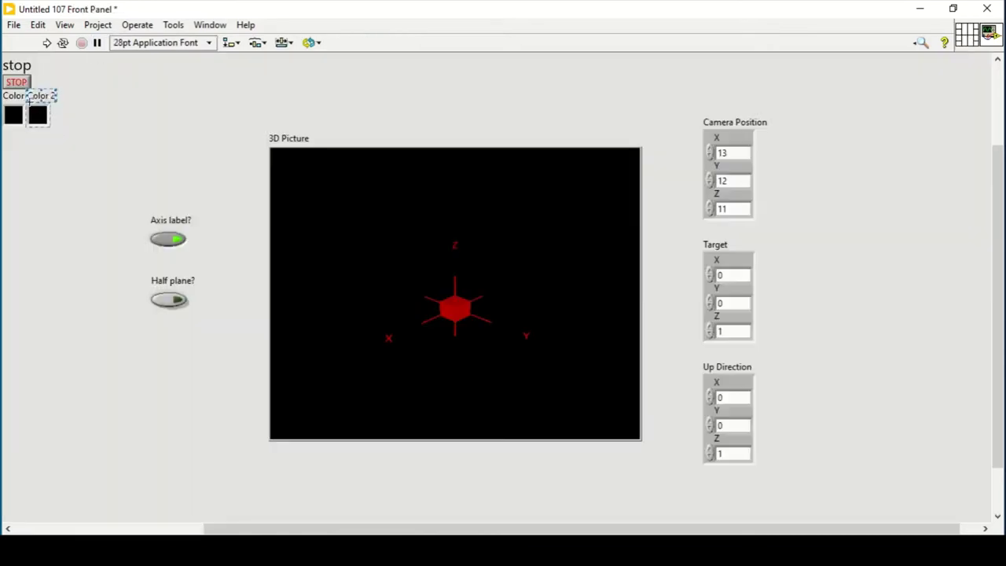
- Stack Color and Color 2 as separate swatches beside Axis label? and Half plane?, then run the VI
{"action": "mouse_move", "coordinate": [34, 148]}
{"action": "left_mouse_down"}
{"action": "mouse_move", "coordinate": [16, 122]}
{"action": "mouse_move", "coordinate": [140, 405]}
{"action": "left_mouse_up"}
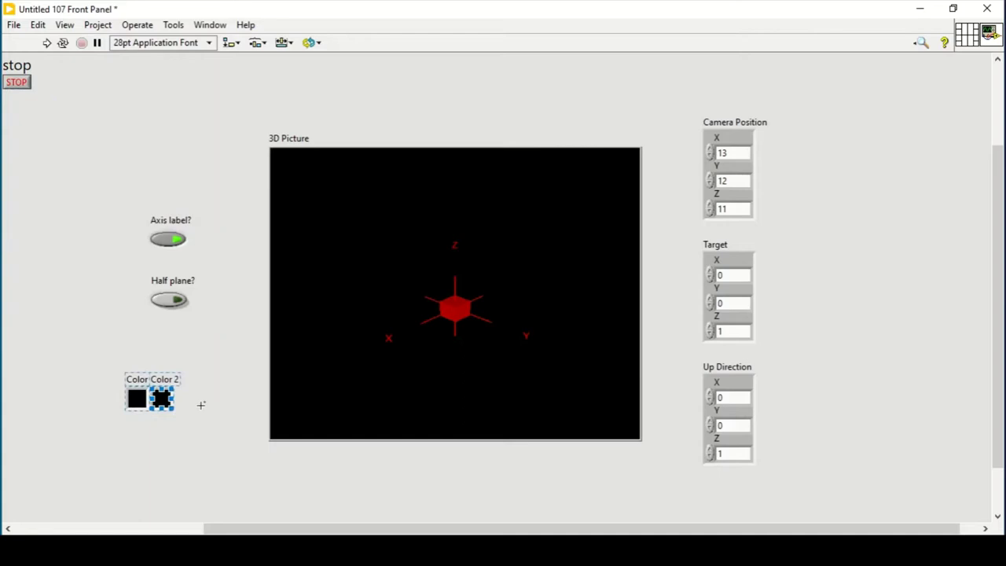
{"action": "left_click", "coordinate": [47, 43]}
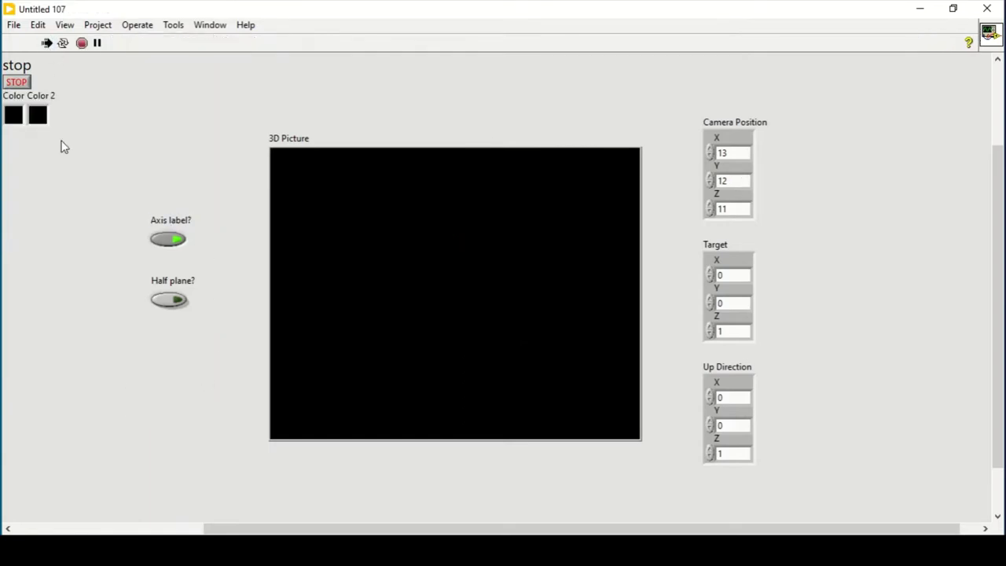
{"action": "left_click", "coordinate": [82, 43]}
{"action": "mouse_move", "coordinate": [68, 141]}
{"action": "left_mouse_down"}
{"action": "mouse_move", "coordinate": [7, 91]}
{"action": "mouse_move", "coordinate": [75, 230]}
{"action": "mouse_move", "coordinate": [67, 257]}
{"action": "mouse_move", "coordinate": [95, 316]}
{"action": "left_mouse_up"}
{"action": "left_click", "coordinate": [92, 285]}
{"action": "left_click", "coordinate": [92, 257]}
{"action": "left_click", "coordinate": [118, 306]}
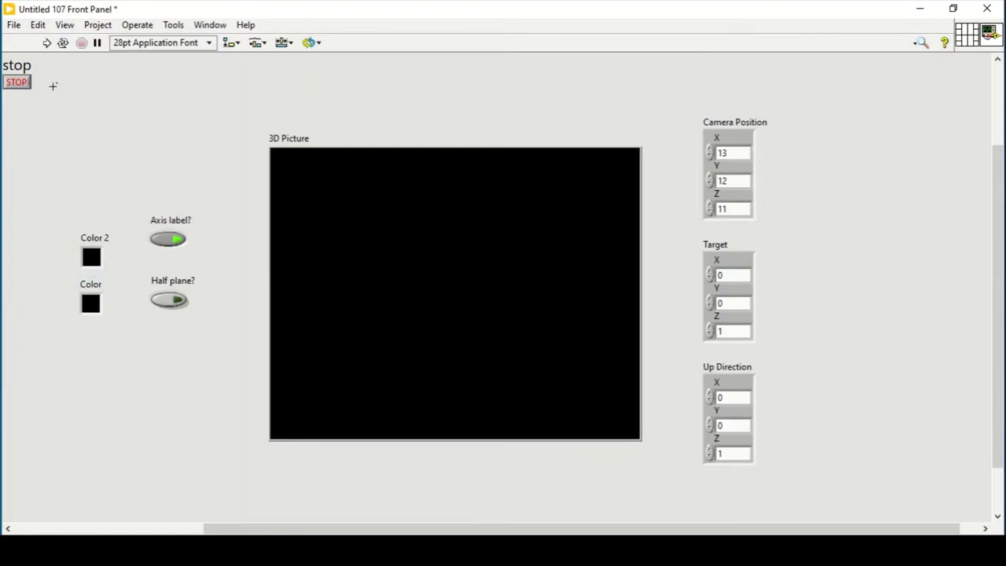
{"action": "left_click", "coordinate": [47, 42]}
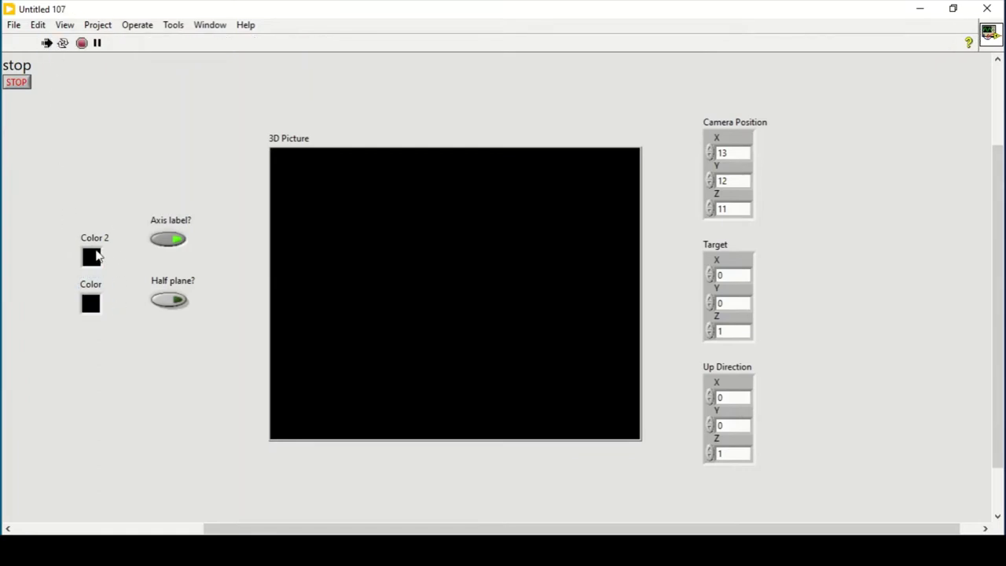
- Make the box red via Color 2 and the axes and labels green via Color
{"action": "left_click", "coordinate": [96, 256]}
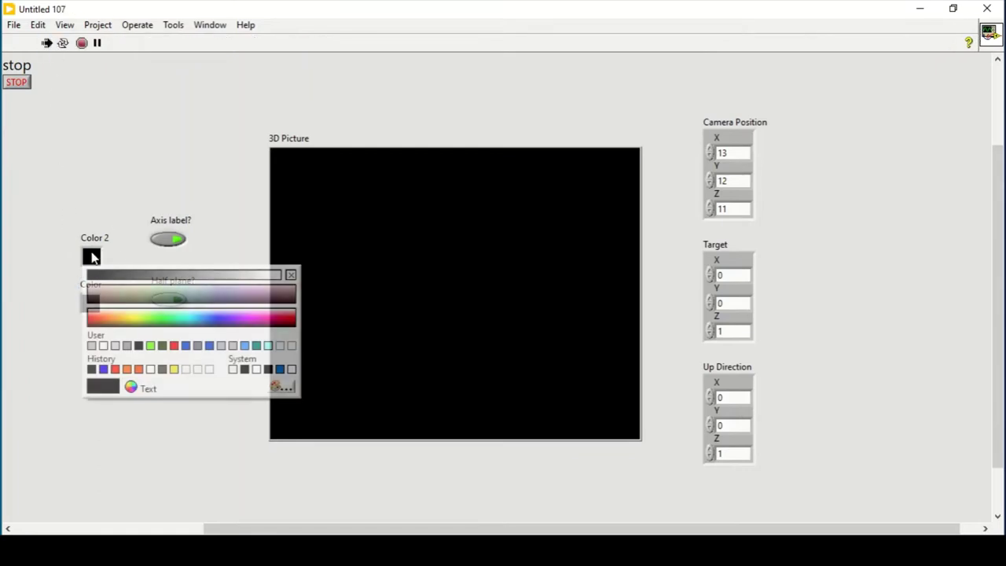
{"action": "left_click", "coordinate": [177, 346]}
{"action": "left_click", "coordinate": [92, 304]}
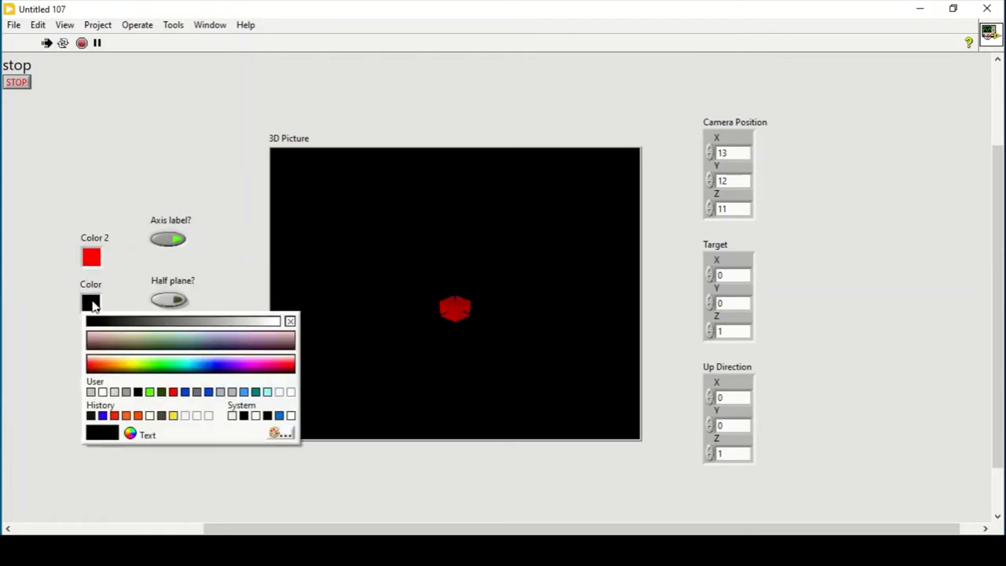
{"action": "left_click", "coordinate": [149, 391]}
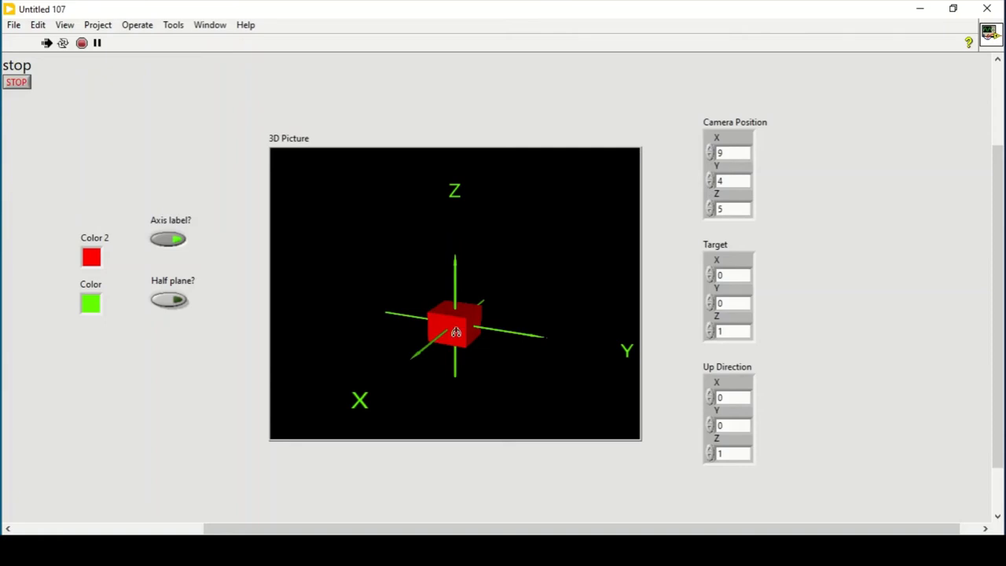
- Change the box colour to light cyan, then to yellow
{"action": "left_click", "coordinate": [89, 268]}
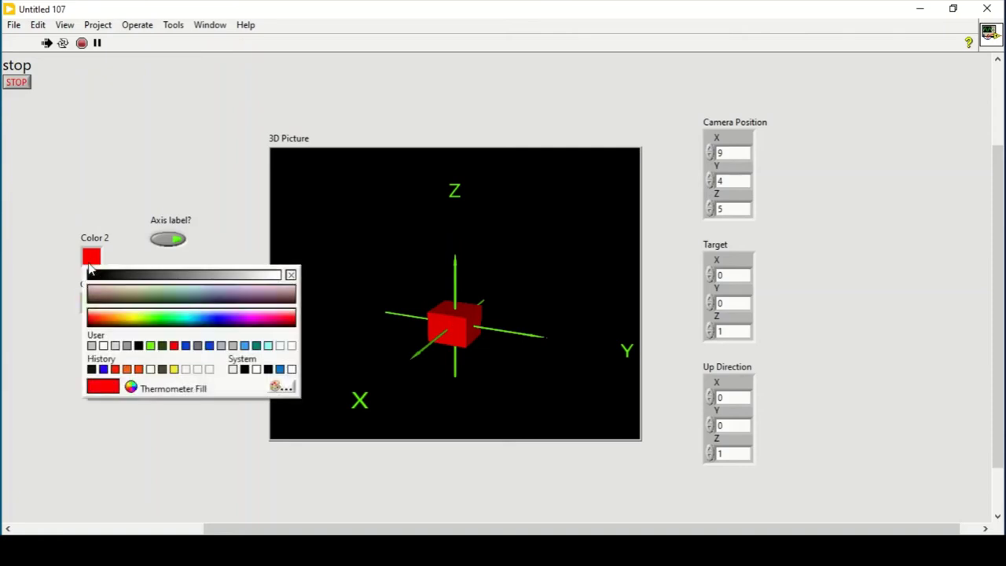
{"action": "left_click", "coordinate": [265, 352]}
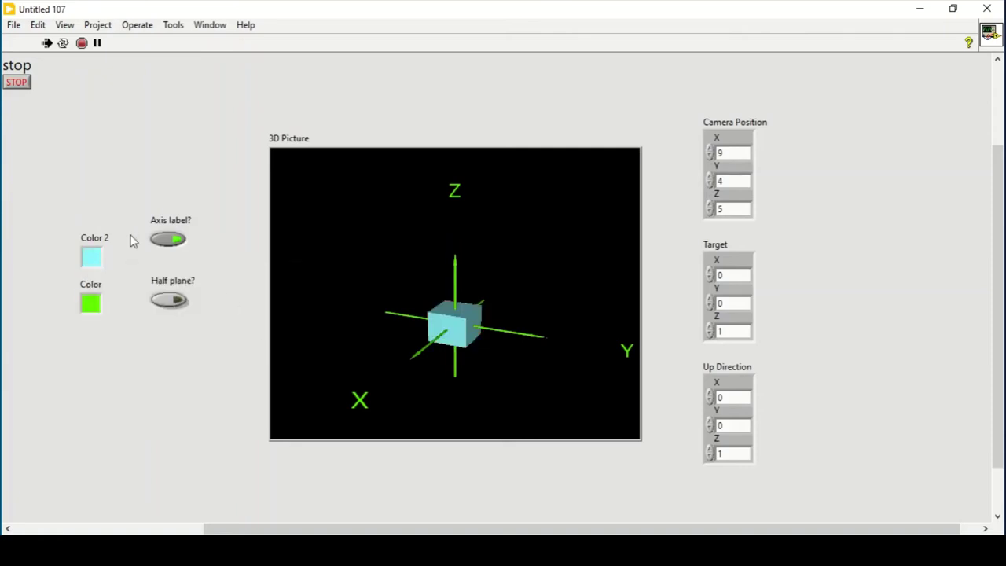
{"action": "left_click", "coordinate": [89, 262]}
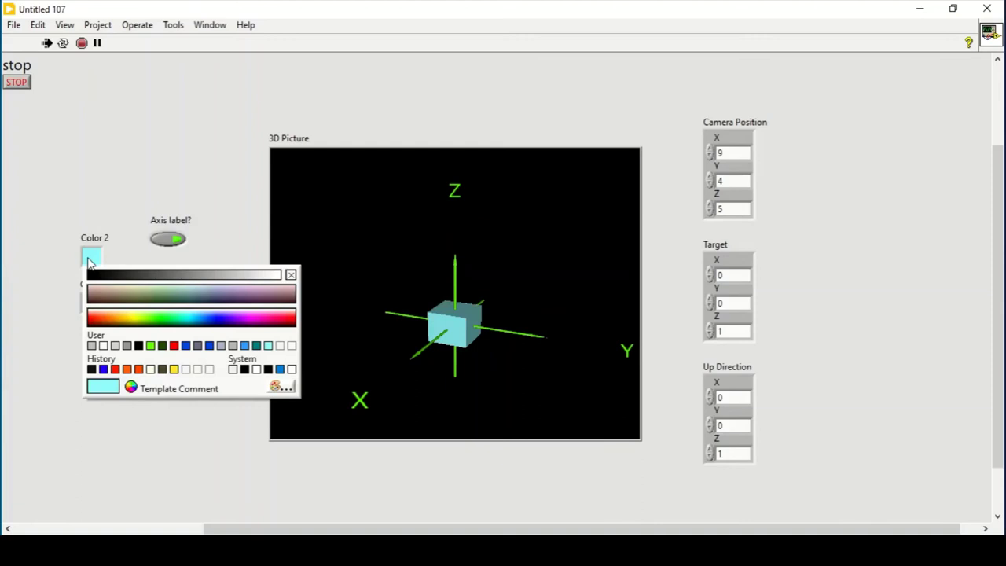
{"action": "left_click", "coordinate": [174, 369]}
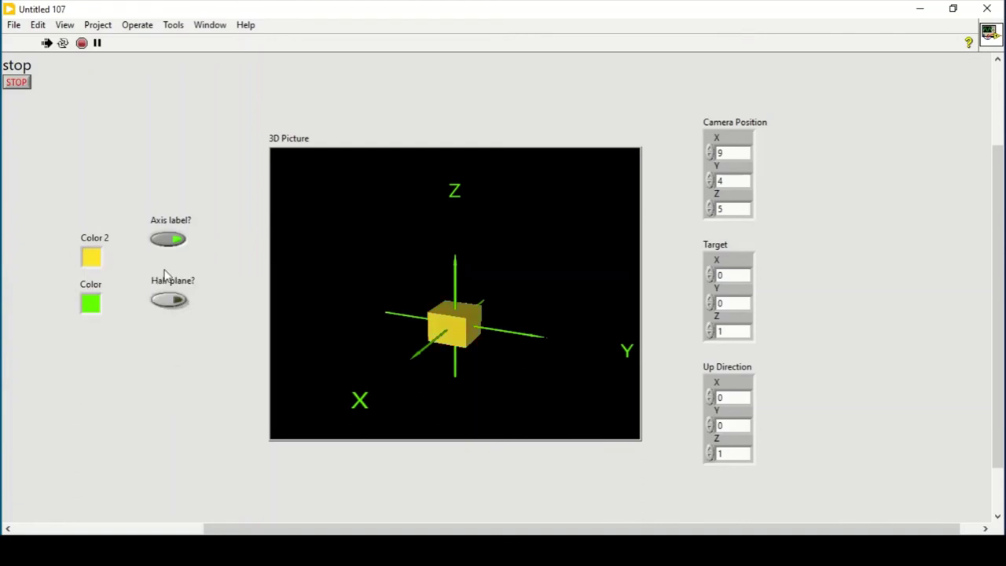